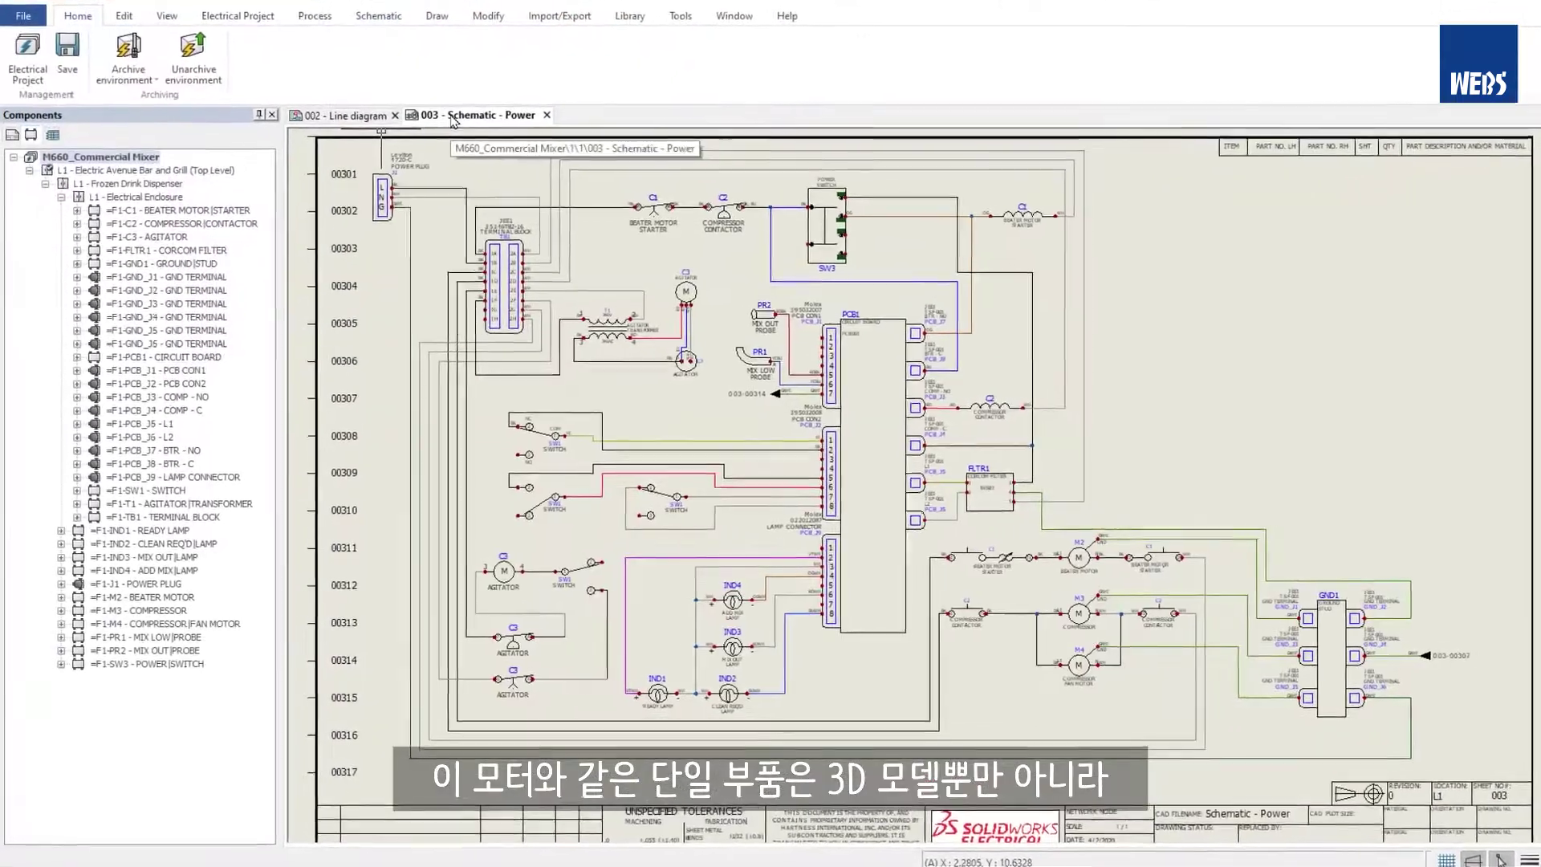
# - Delete beater motor =F1-M2 and its starter =F1-C1, choosing Confirmed only and confirming removal
pyautogui.click(210, 598)
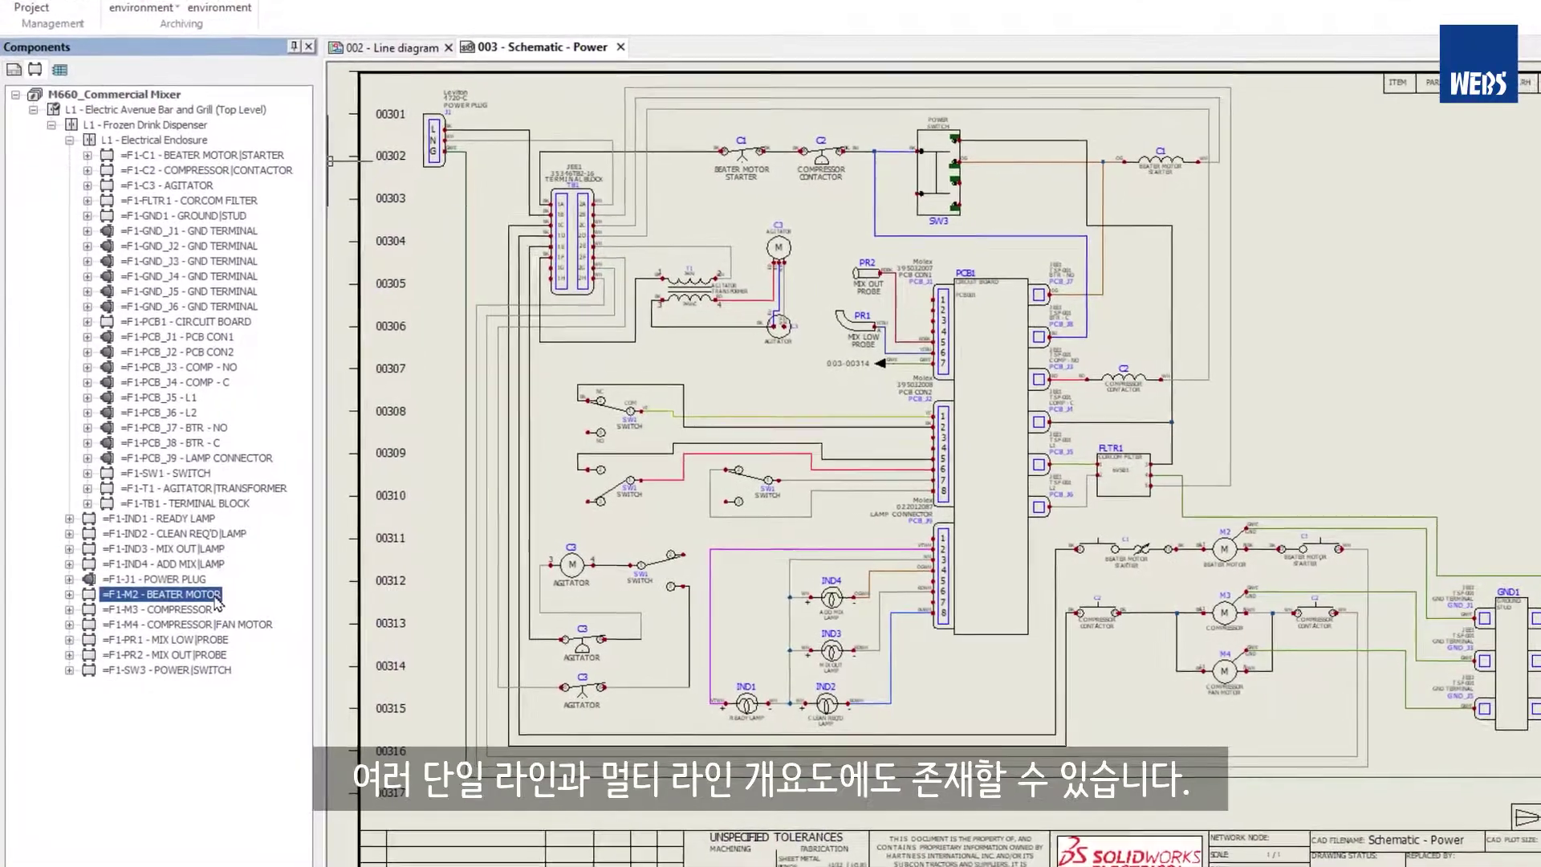
pyautogui.keyDown('ctrl'); pyautogui.click(290, 138); pyautogui.keyUp('ctrl')
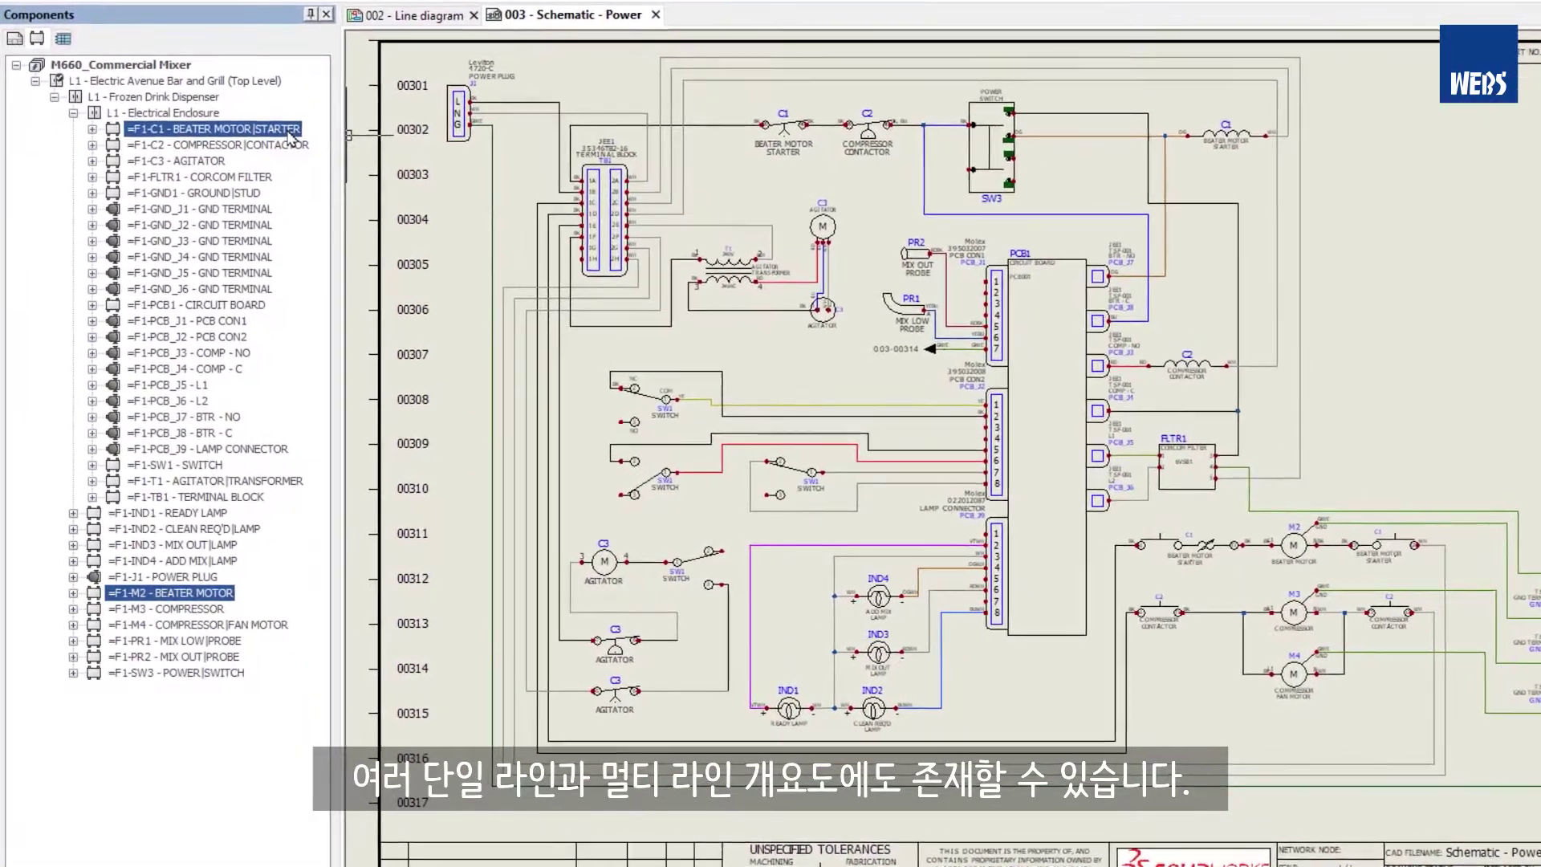
pyautogui.click(470, 449)
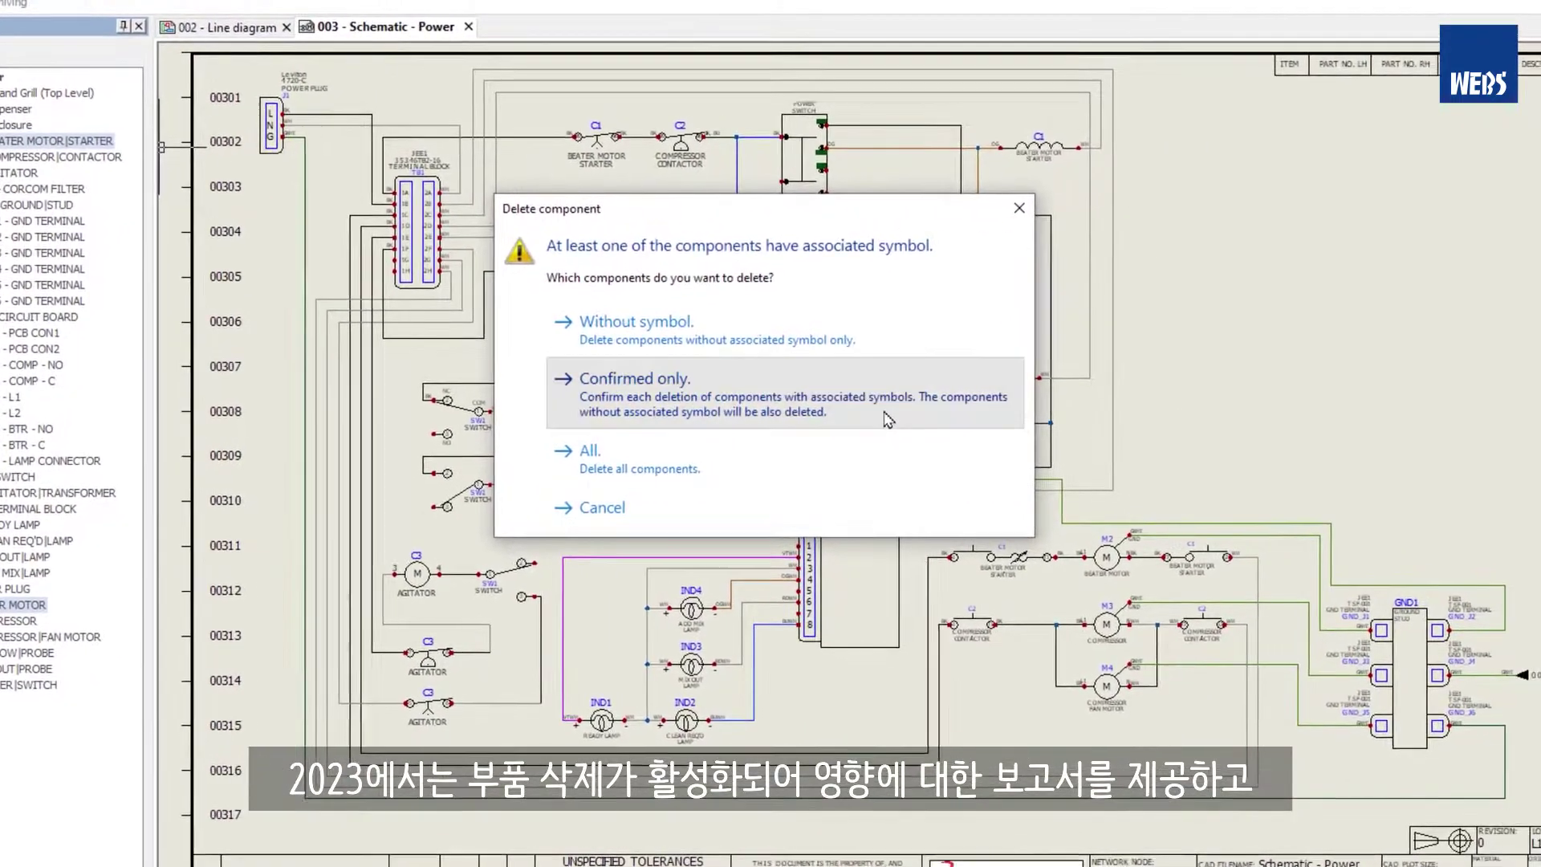
pyautogui.click(940, 416)
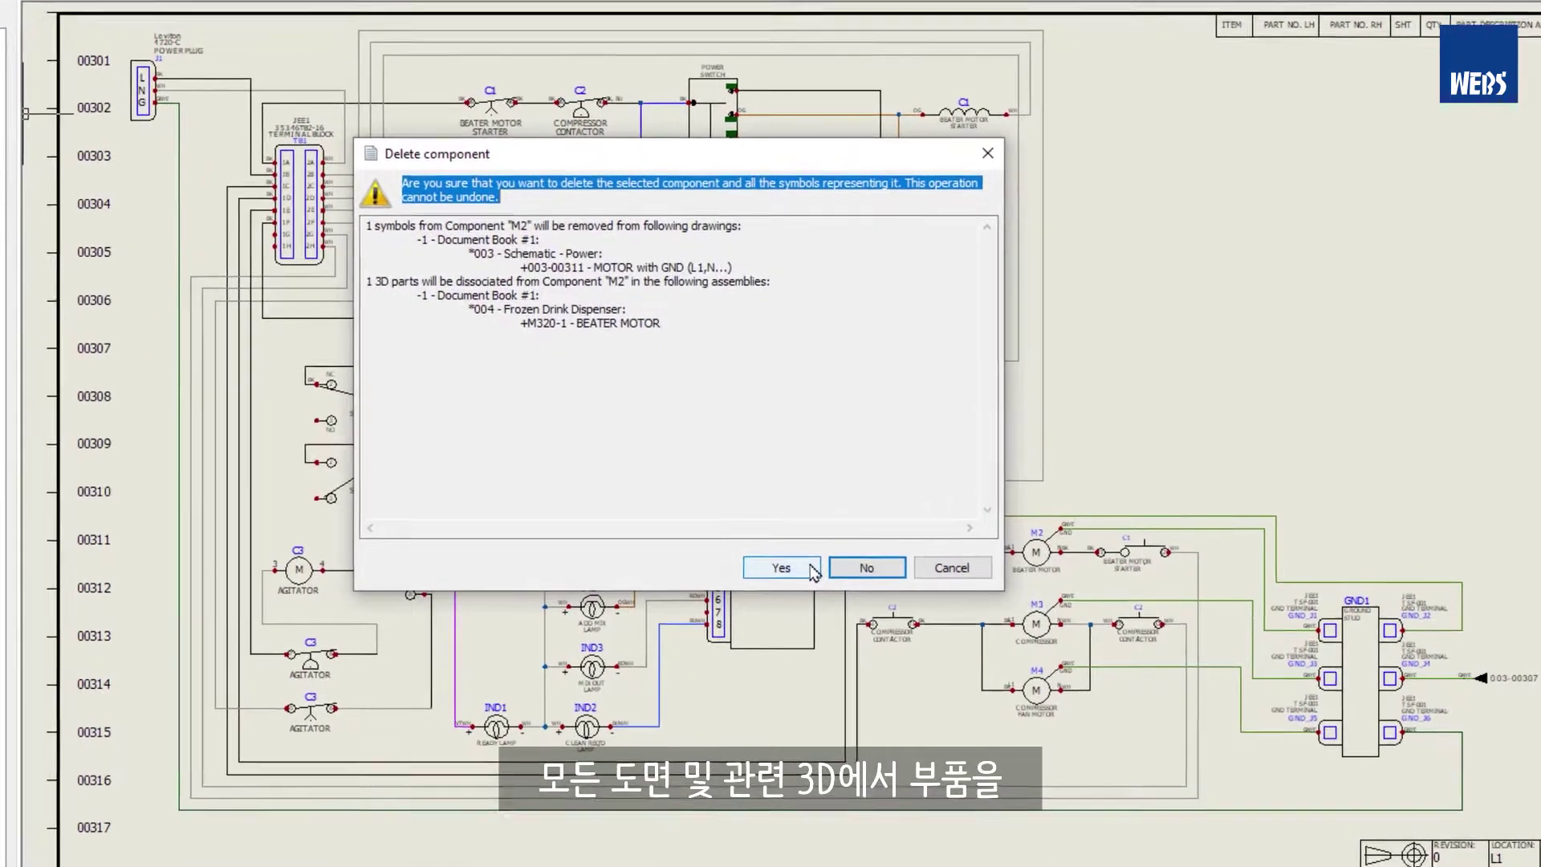
pyautogui.click(812, 569)
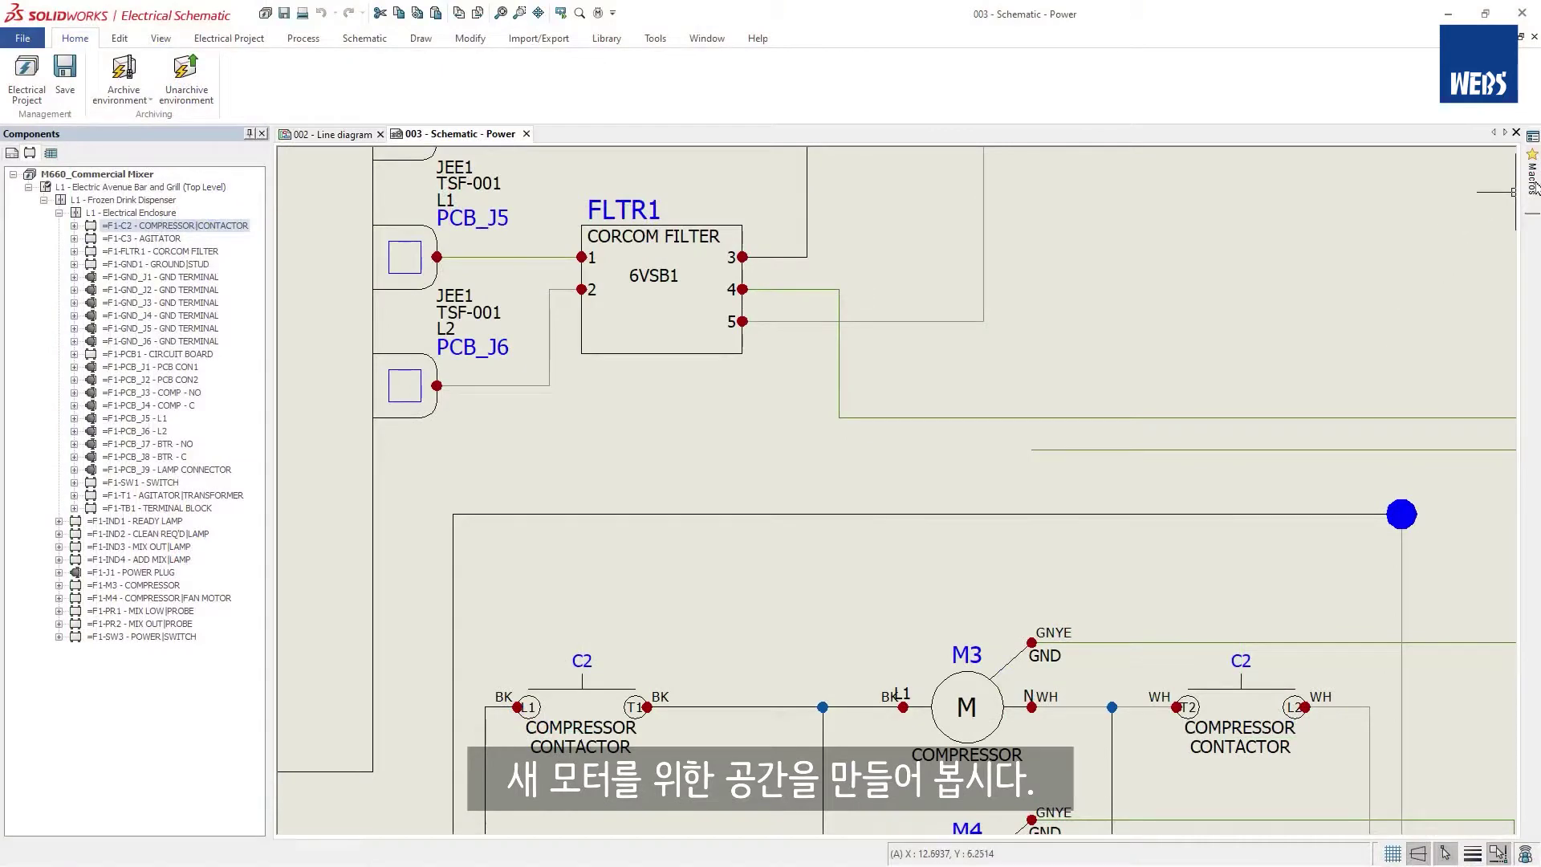
# - Insert the Motor start macro circuit onto the power sheet as new motor M1
pyautogui.click(1533, 180)
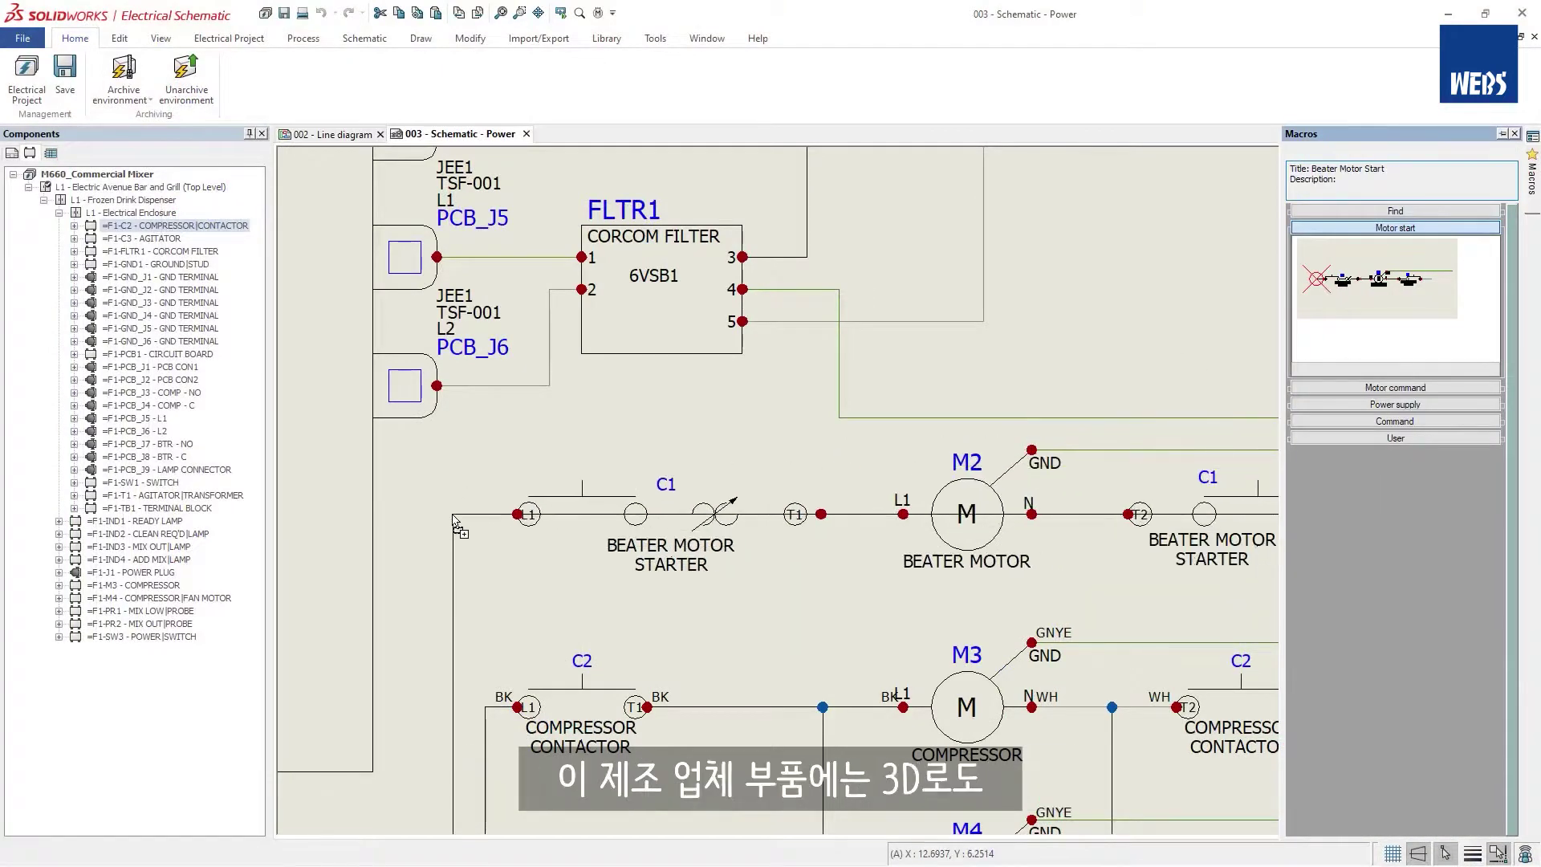
pyautogui.moveTo(568, 512); pyautogui.dragTo(455, 523)
pyautogui.click(919, 650)
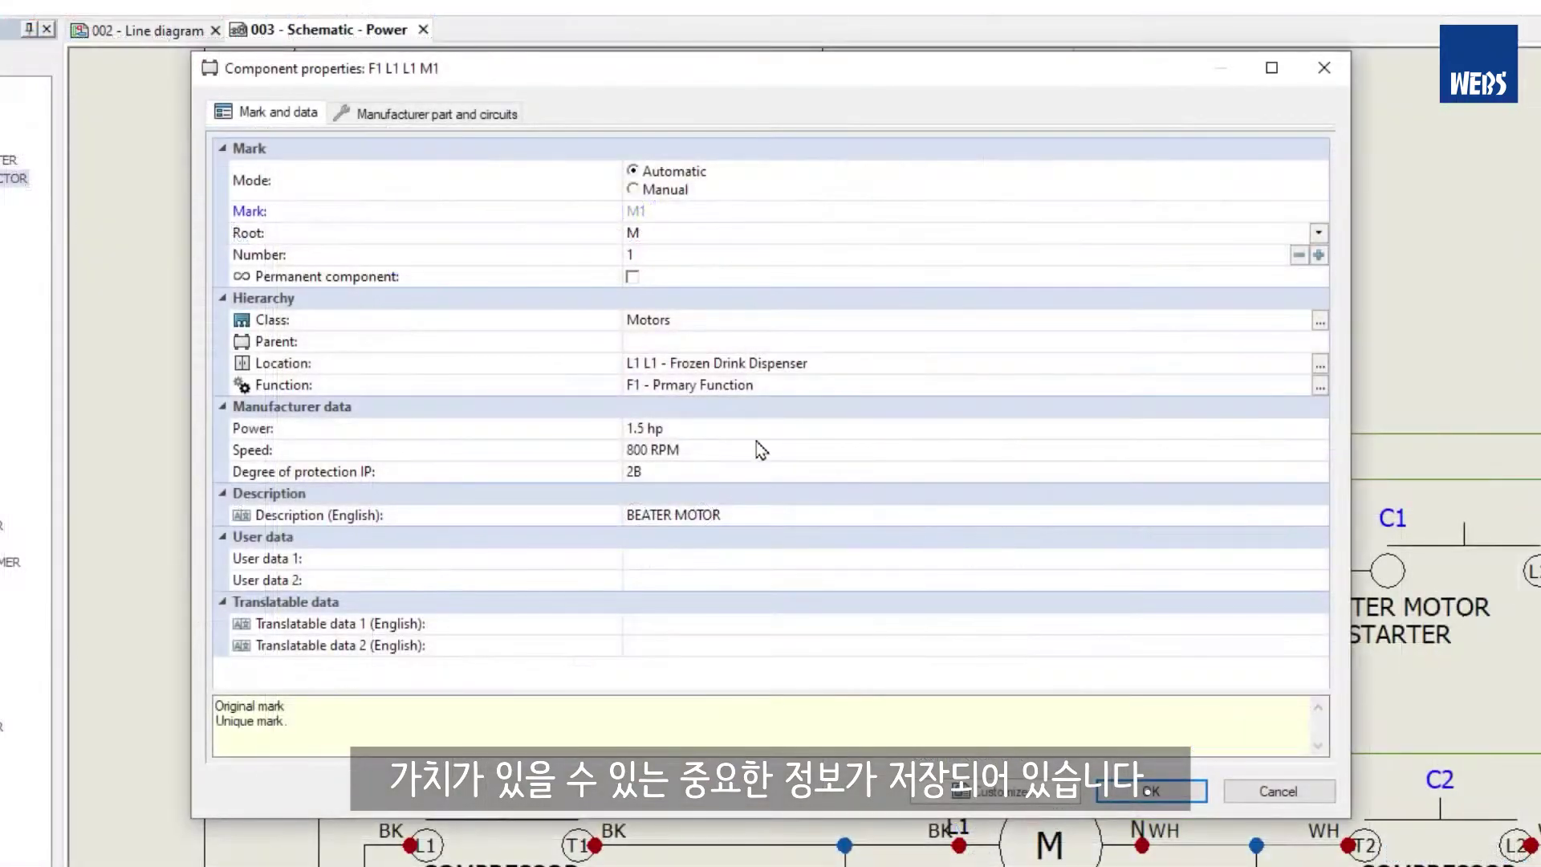
# - Review M1's M320-1 manufacturer part properties, including its Weight (kg) value
pyautogui.click(479, 116)
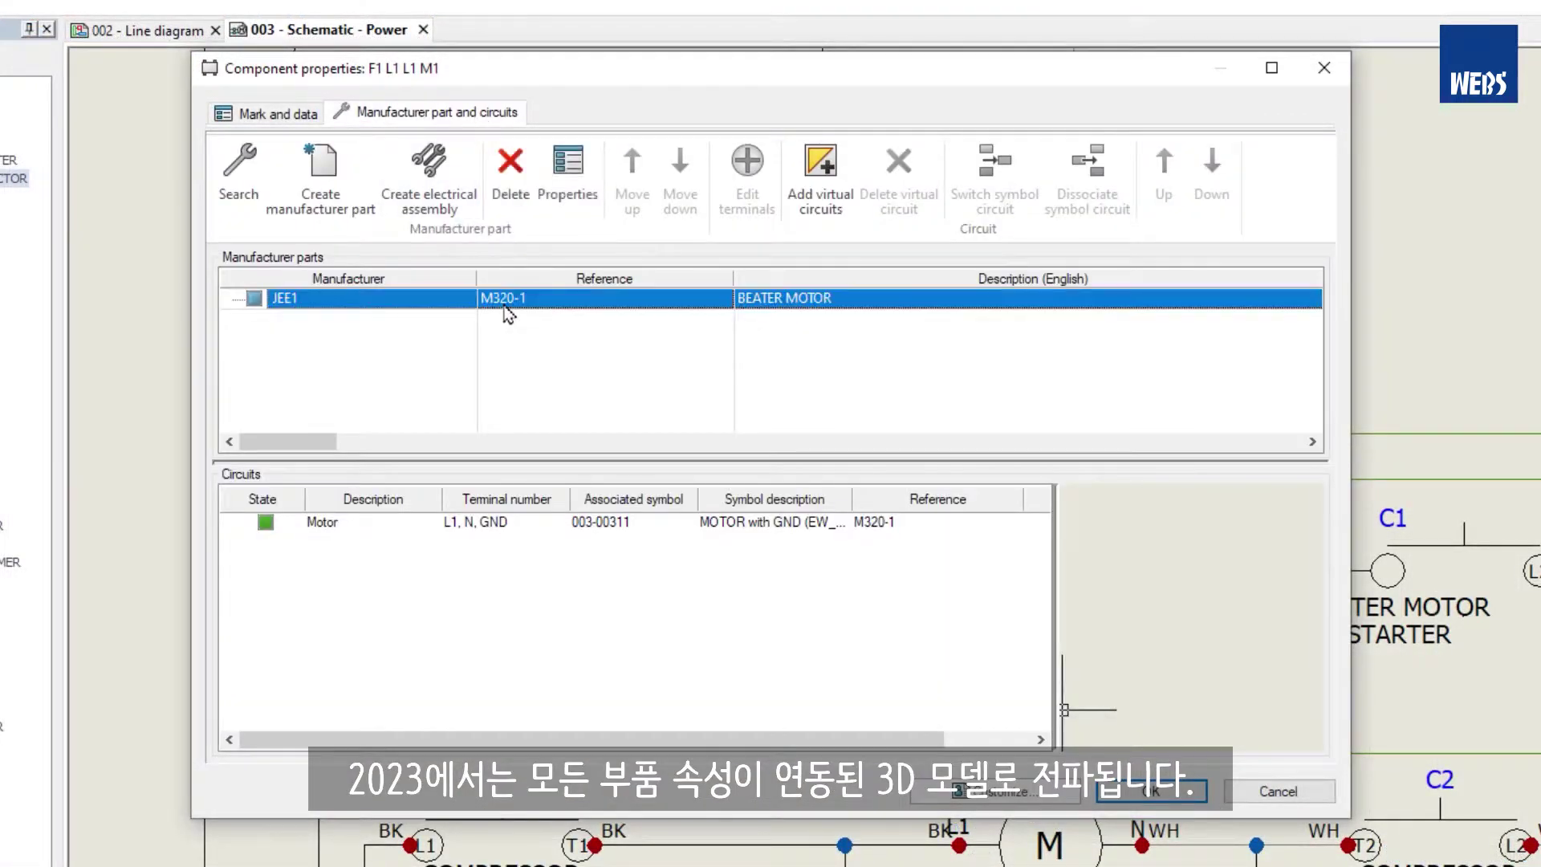
pyautogui.click(575, 215)
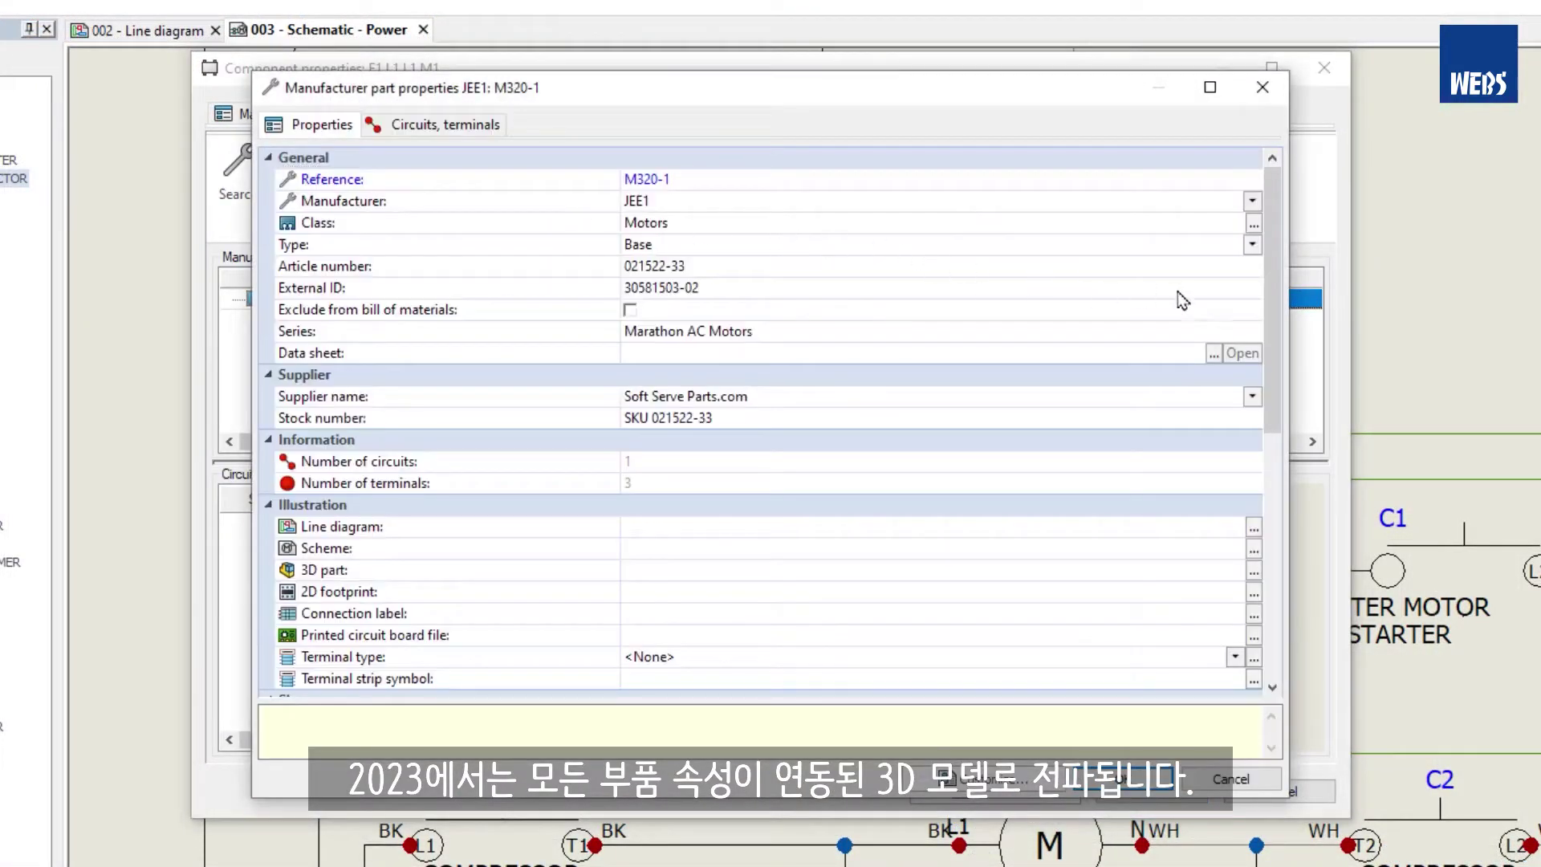
pyautogui.moveTo(1266, 305); pyautogui.dragTo(1268, 530)
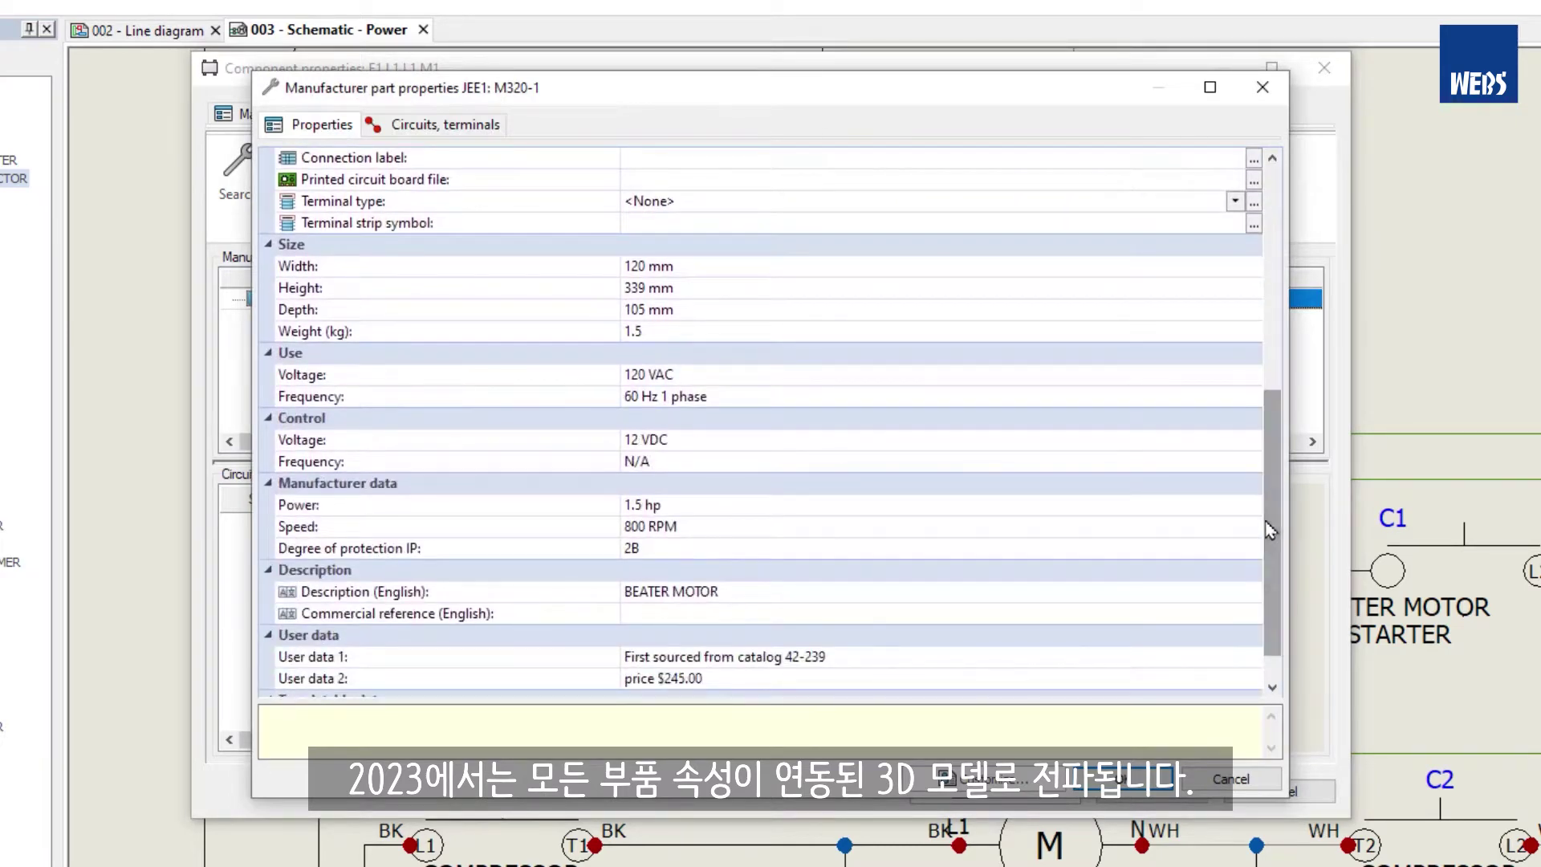
pyautogui.click(701, 329)
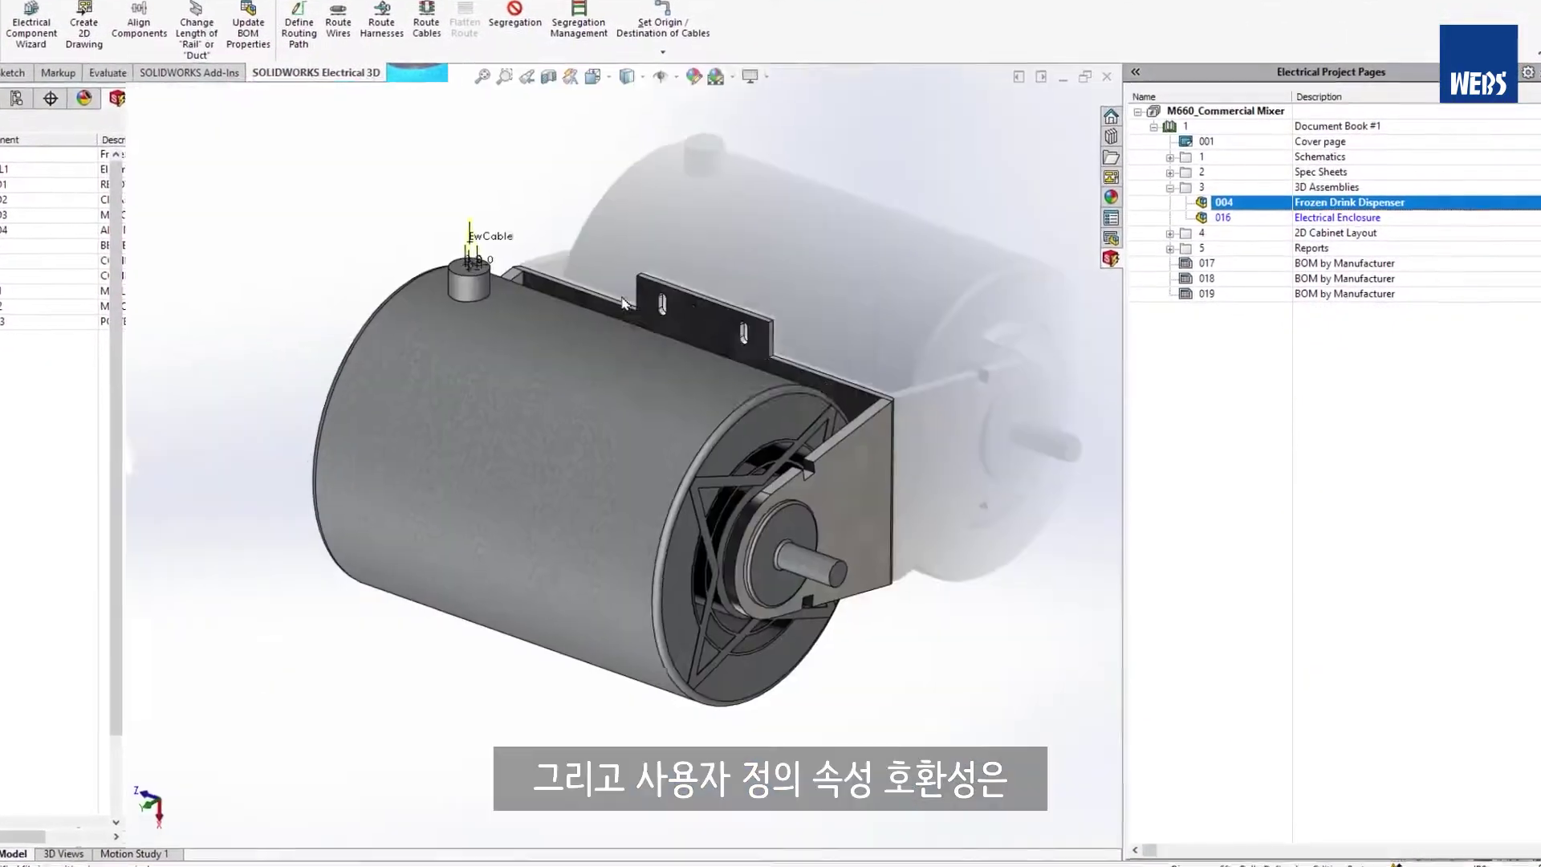
# - Check the motor part's file properties and its mass properties showing an overridden 1.45 kg
pyautogui.write('s')
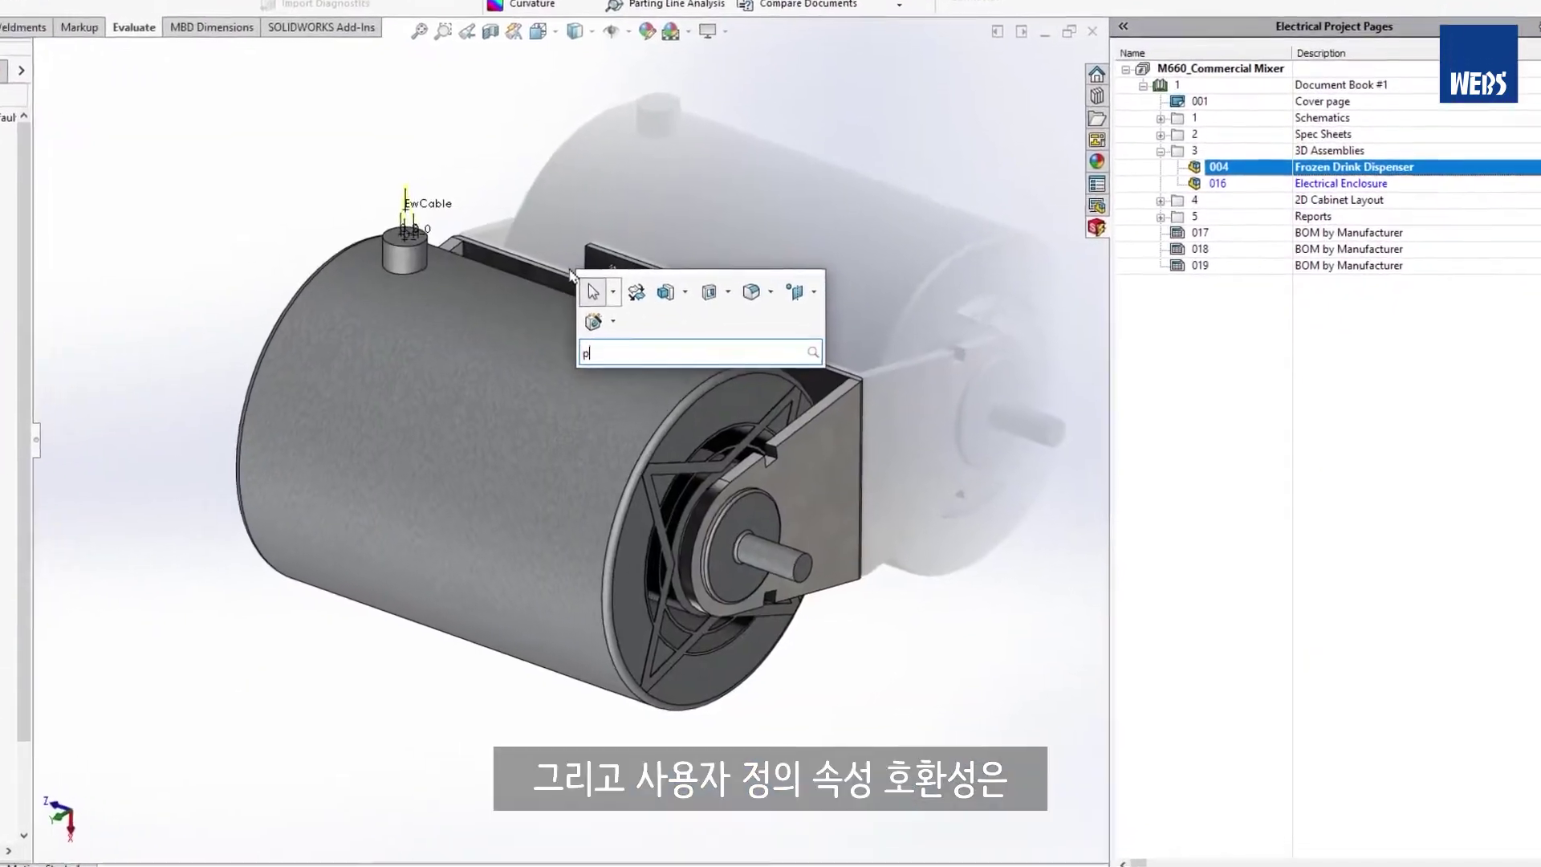
pyautogui.write('propert')
pyautogui.click(624, 386)
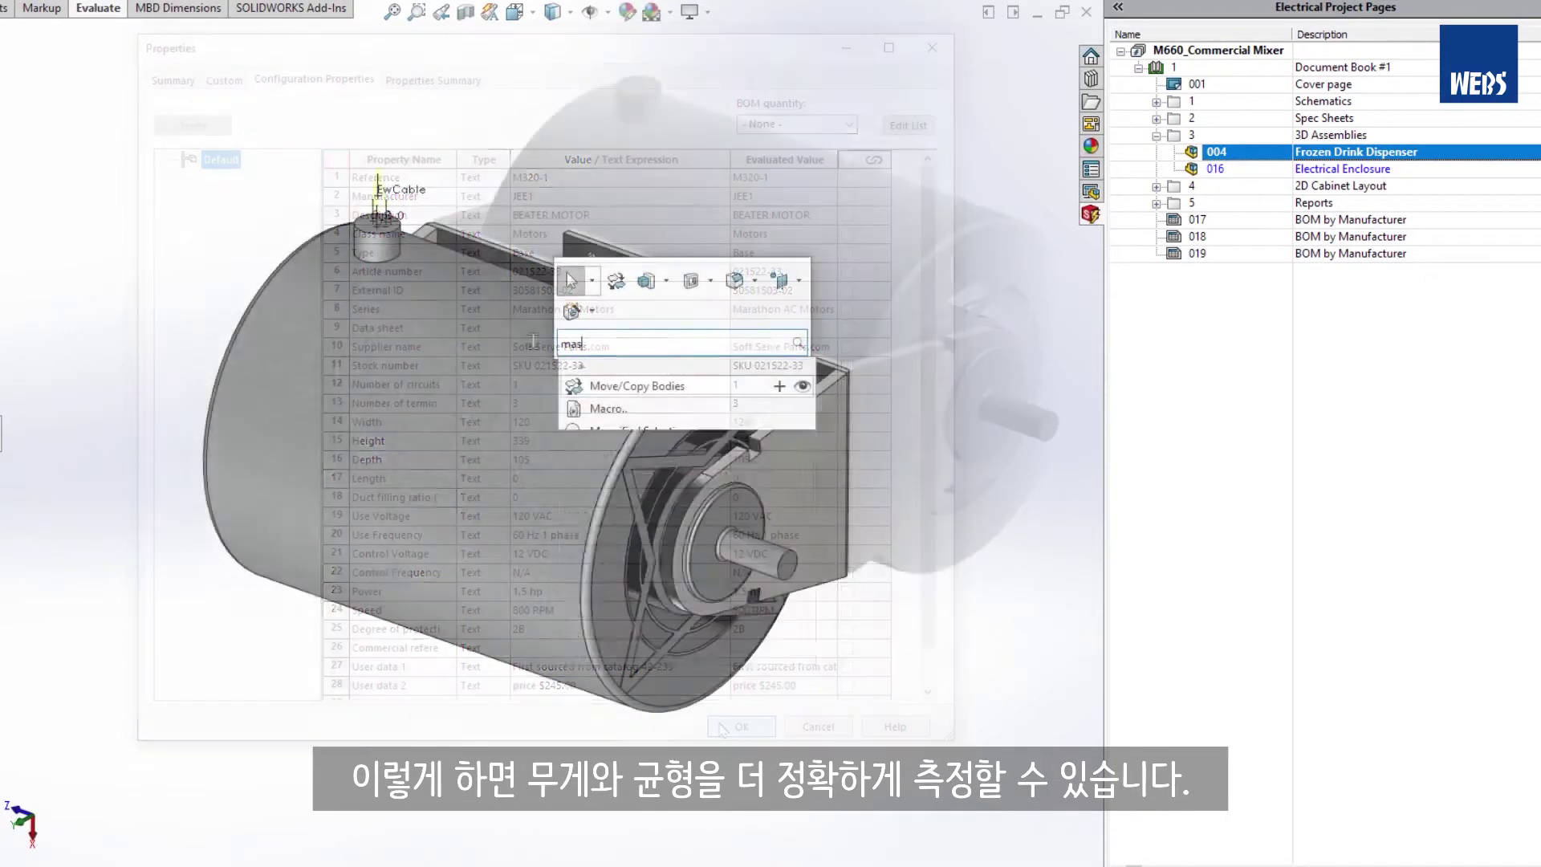
pyautogui.click(673, 369)
pyautogui.moveTo(920, 368); pyautogui.dragTo(1124, 367)
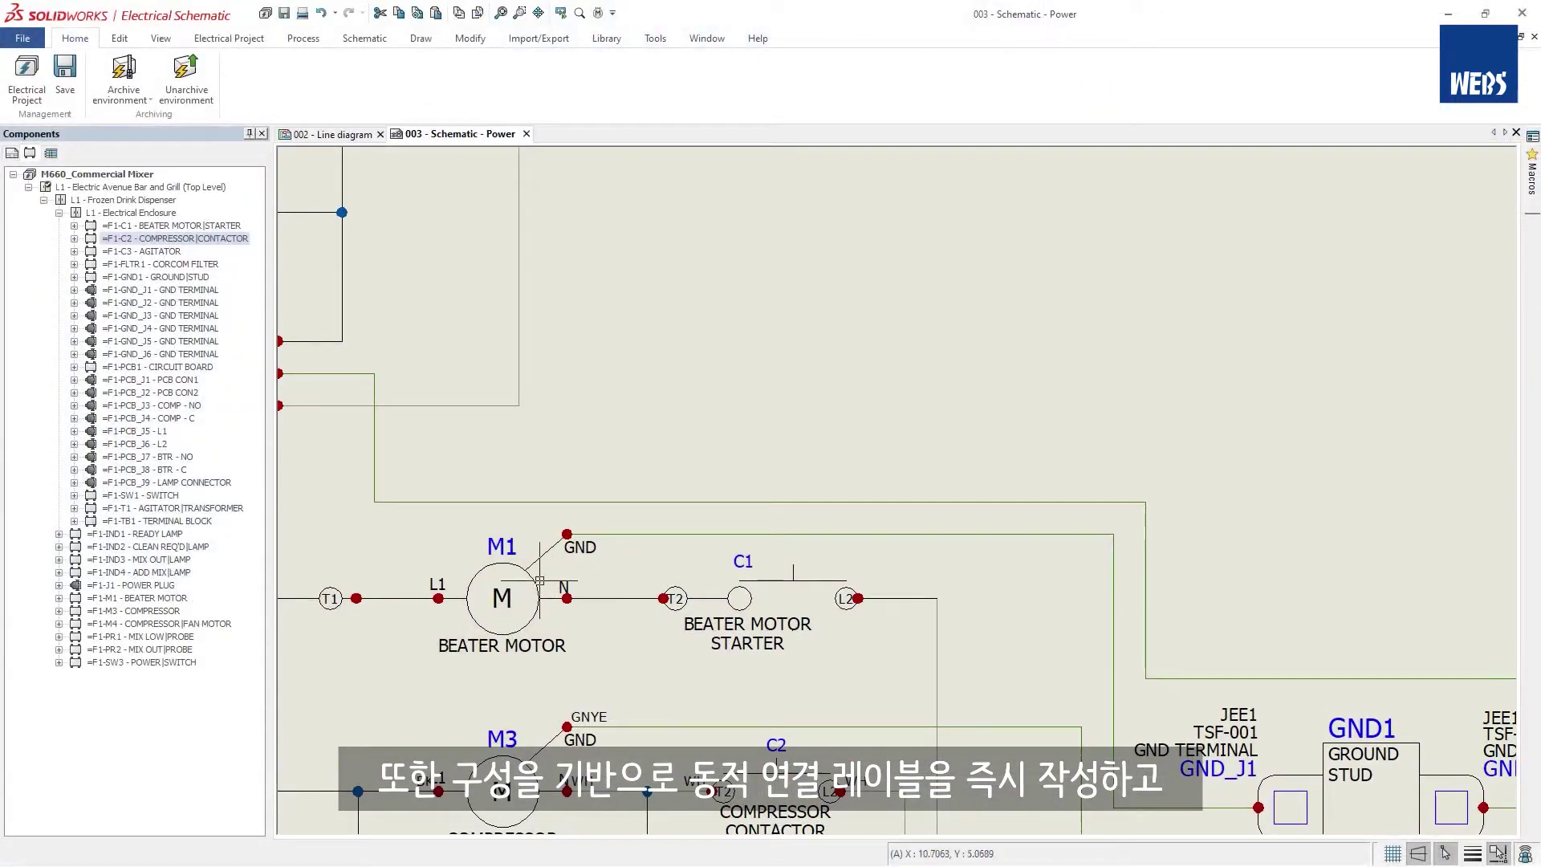
# - Place a dynamic connection label table above motor M1 listing wire colour, length, mark and terminal
pyautogui.rightClick(538, 579)
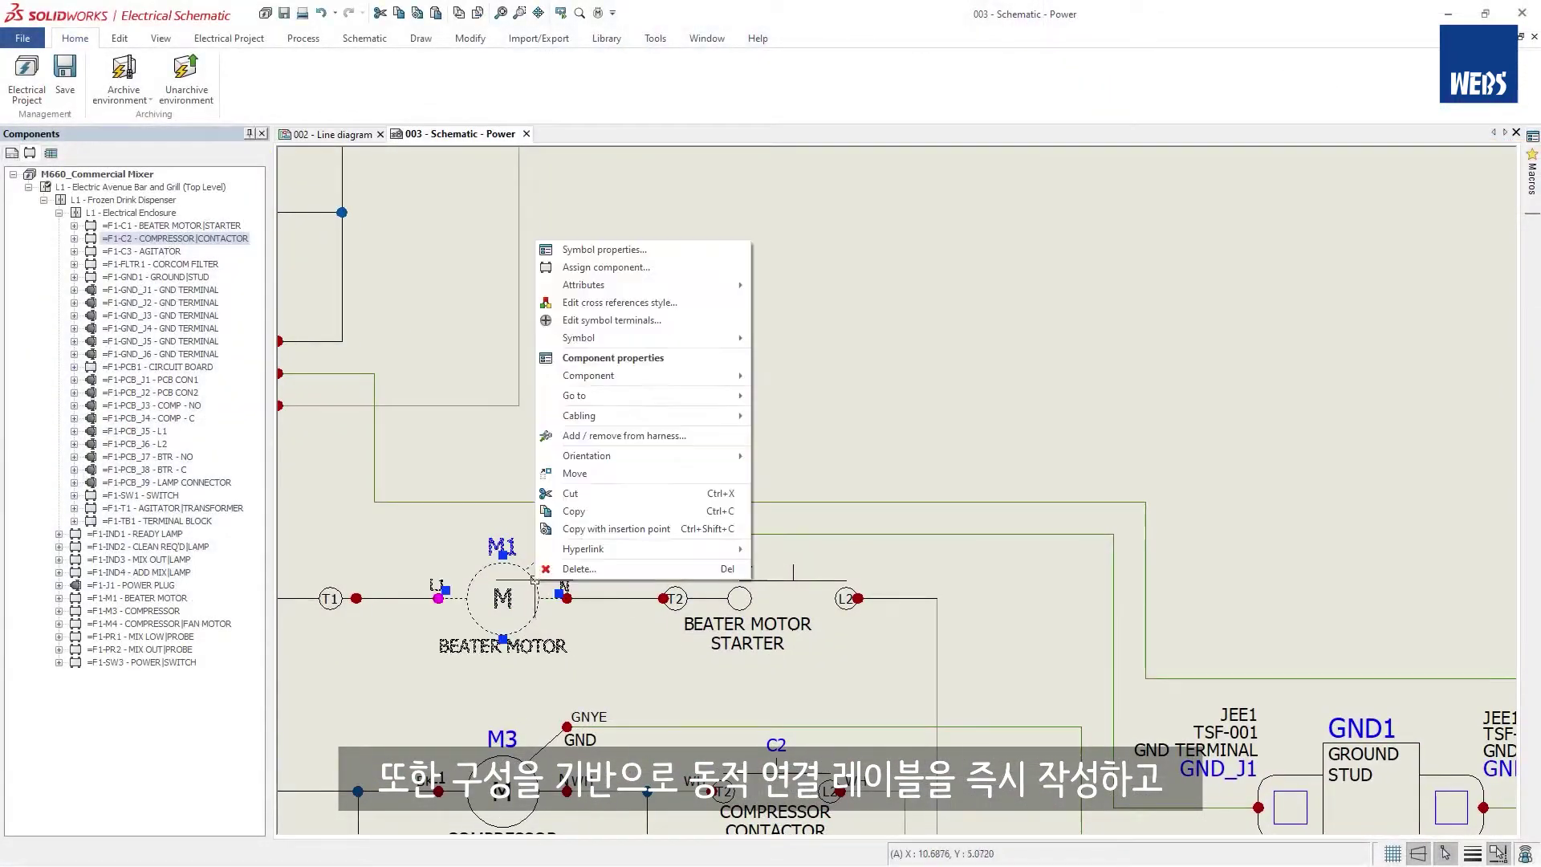
pyautogui.moveTo(589, 376)
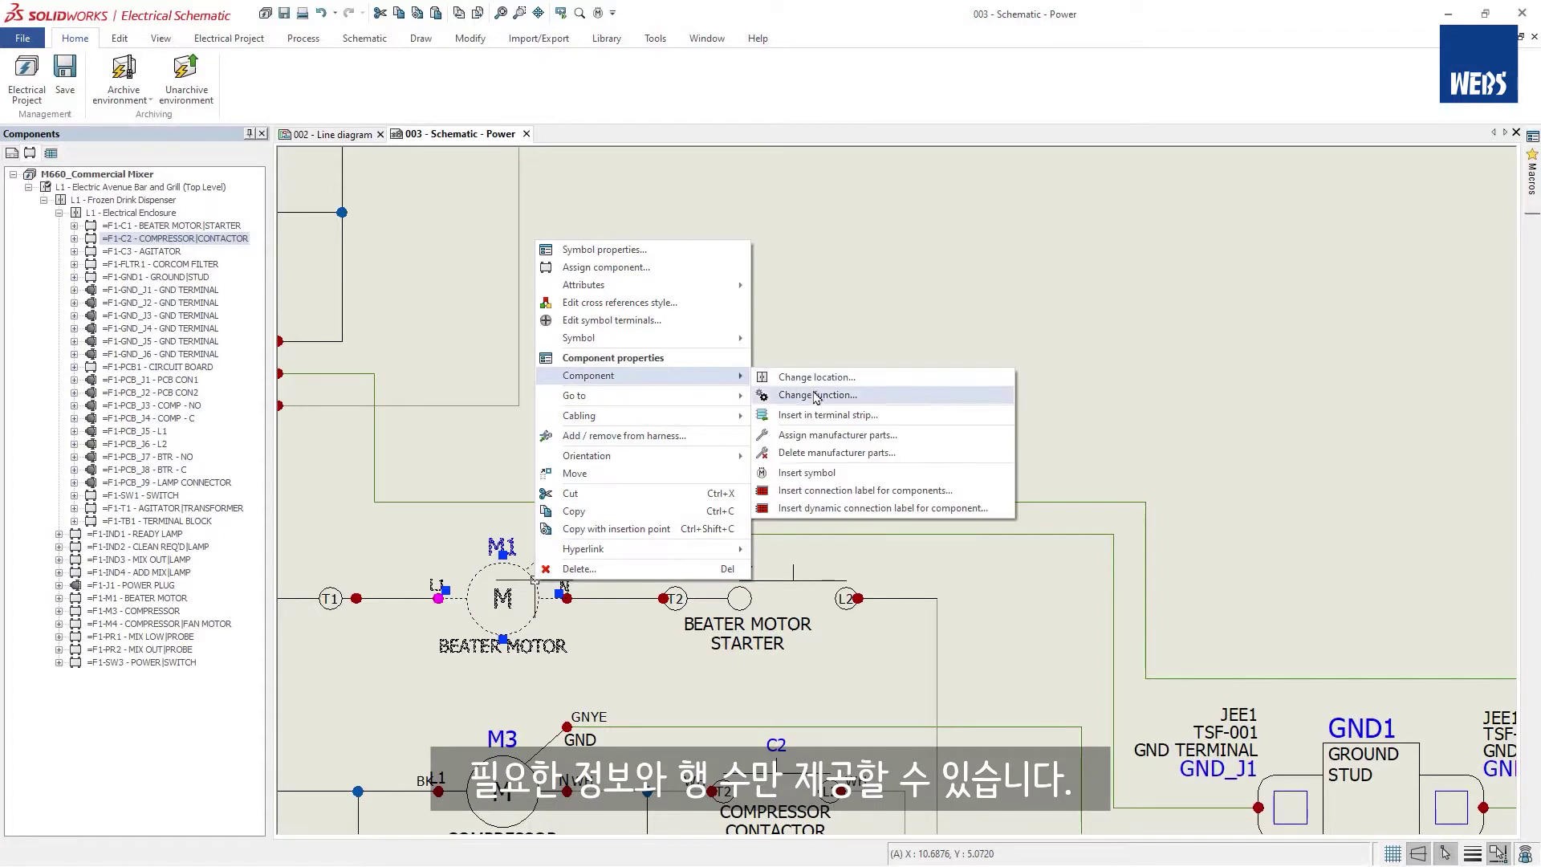
pyautogui.click(987, 512)
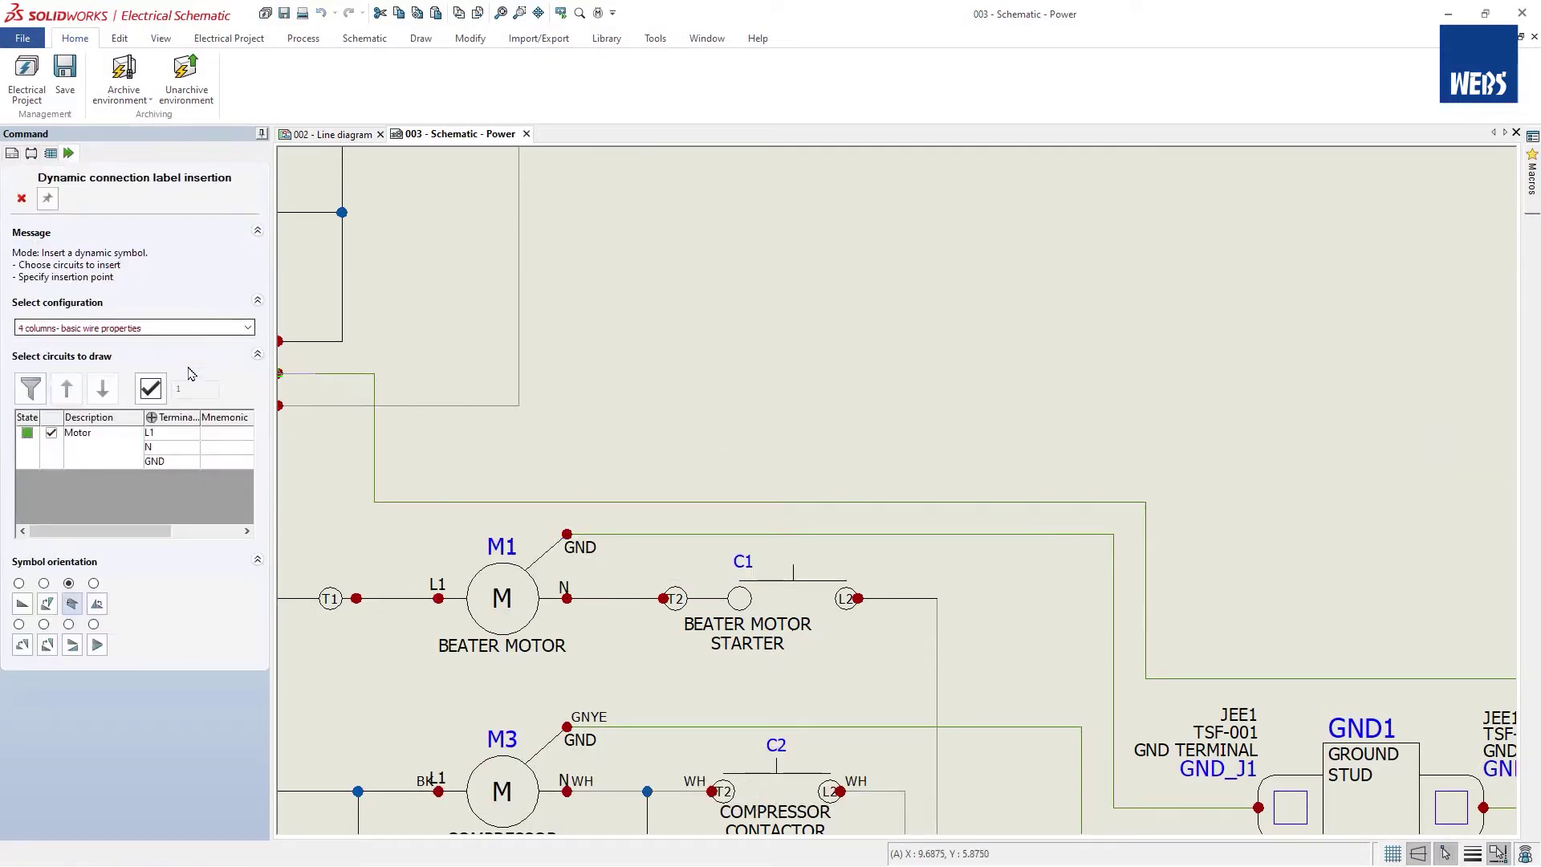
pyautogui.click(1467, 469)
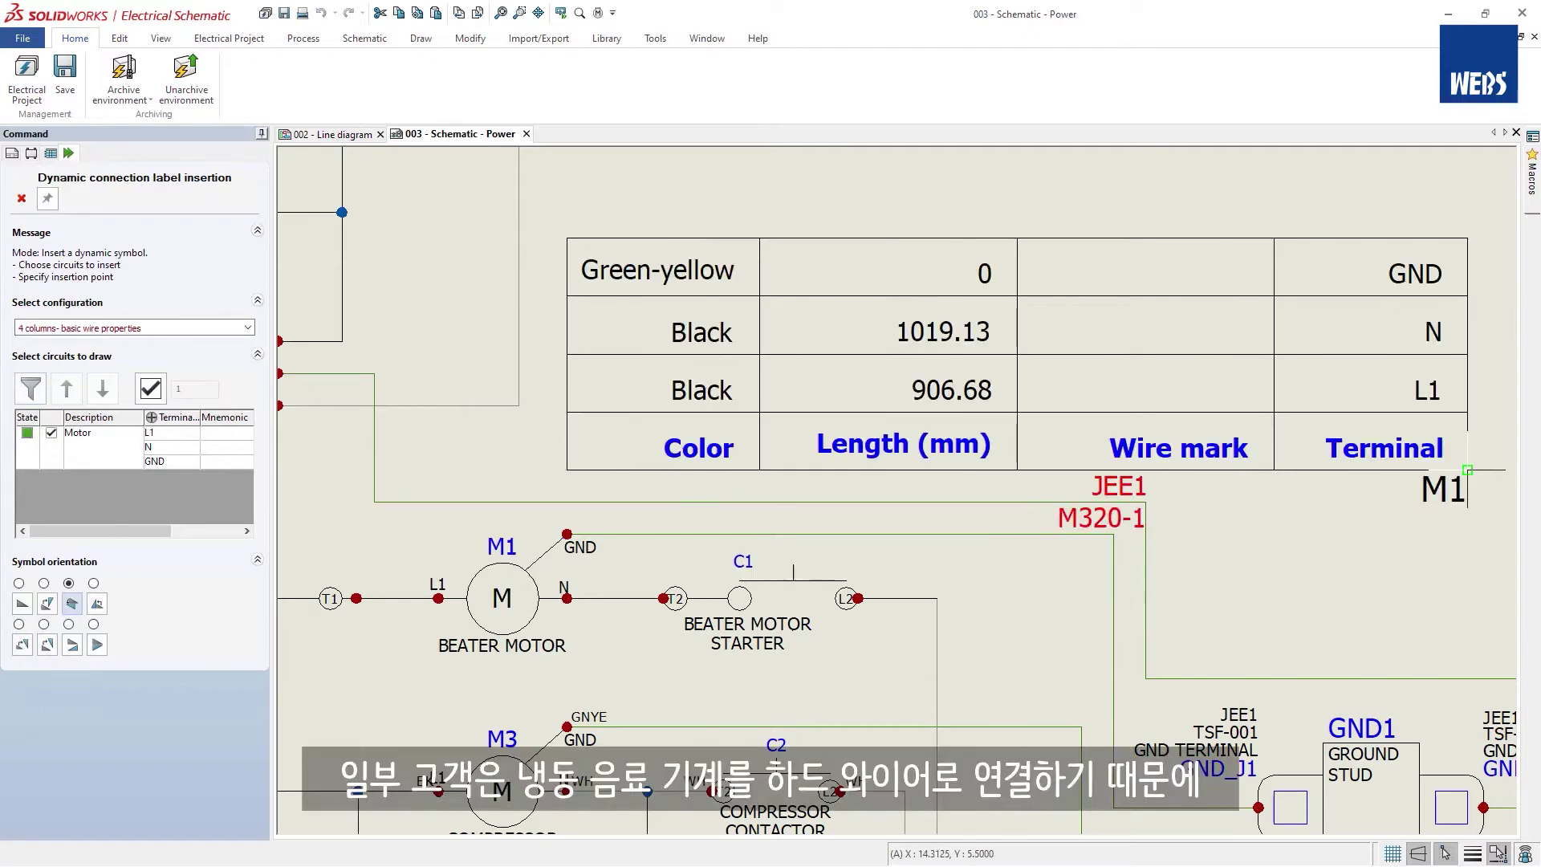
pyautogui.press('Escape')
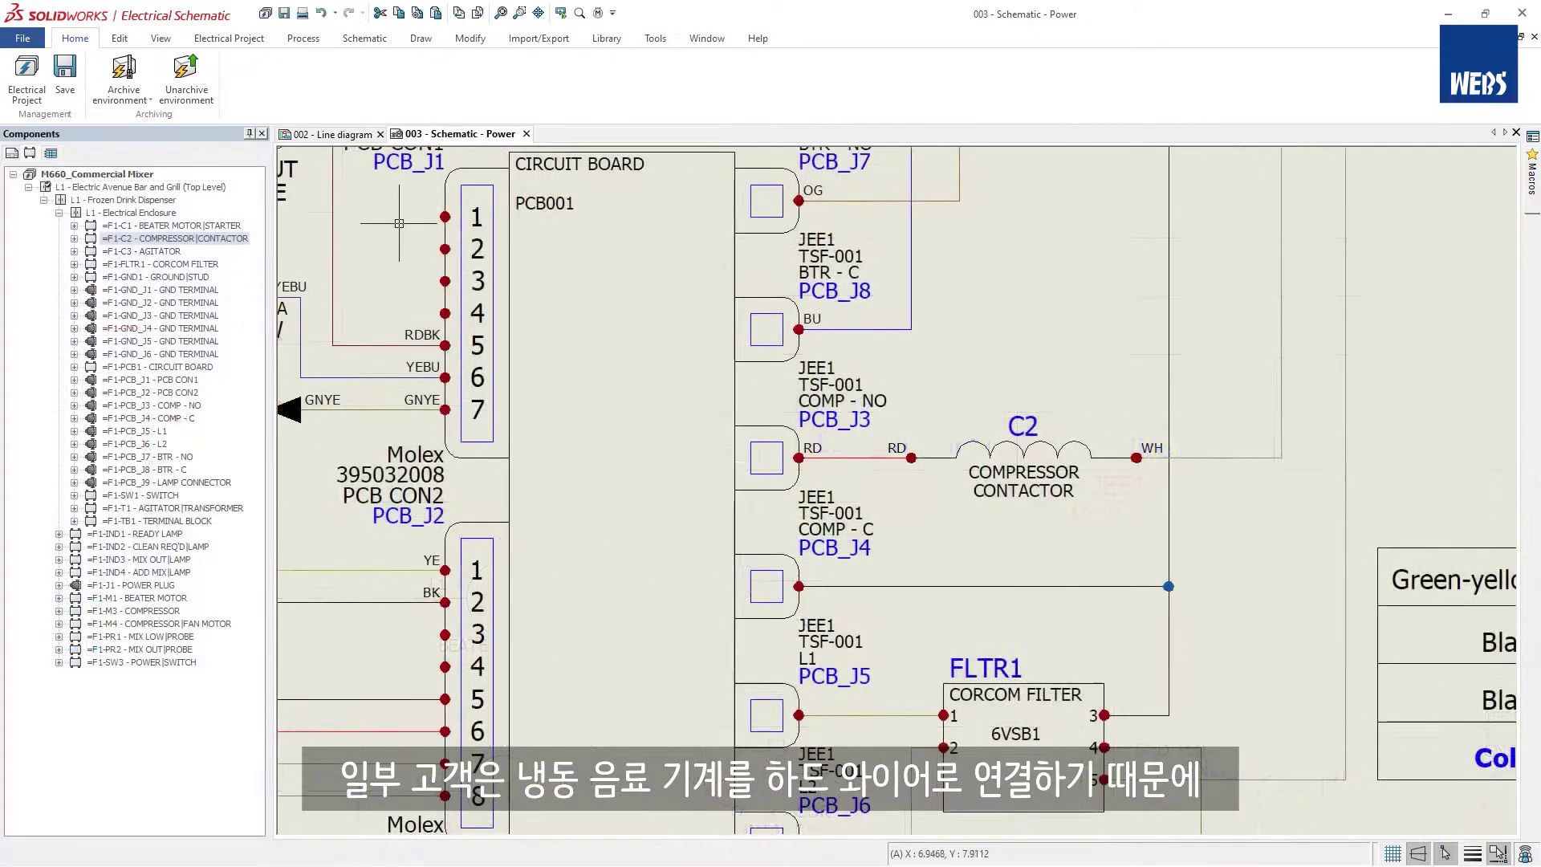
pyautogui.moveTo(506, 313)
pyautogui.mouseDown(button='middle')
pyautogui.moveTo(940, 592)
pyautogui.moveTo(1414, 682)
pyautogui.mouseUp(button='middle')
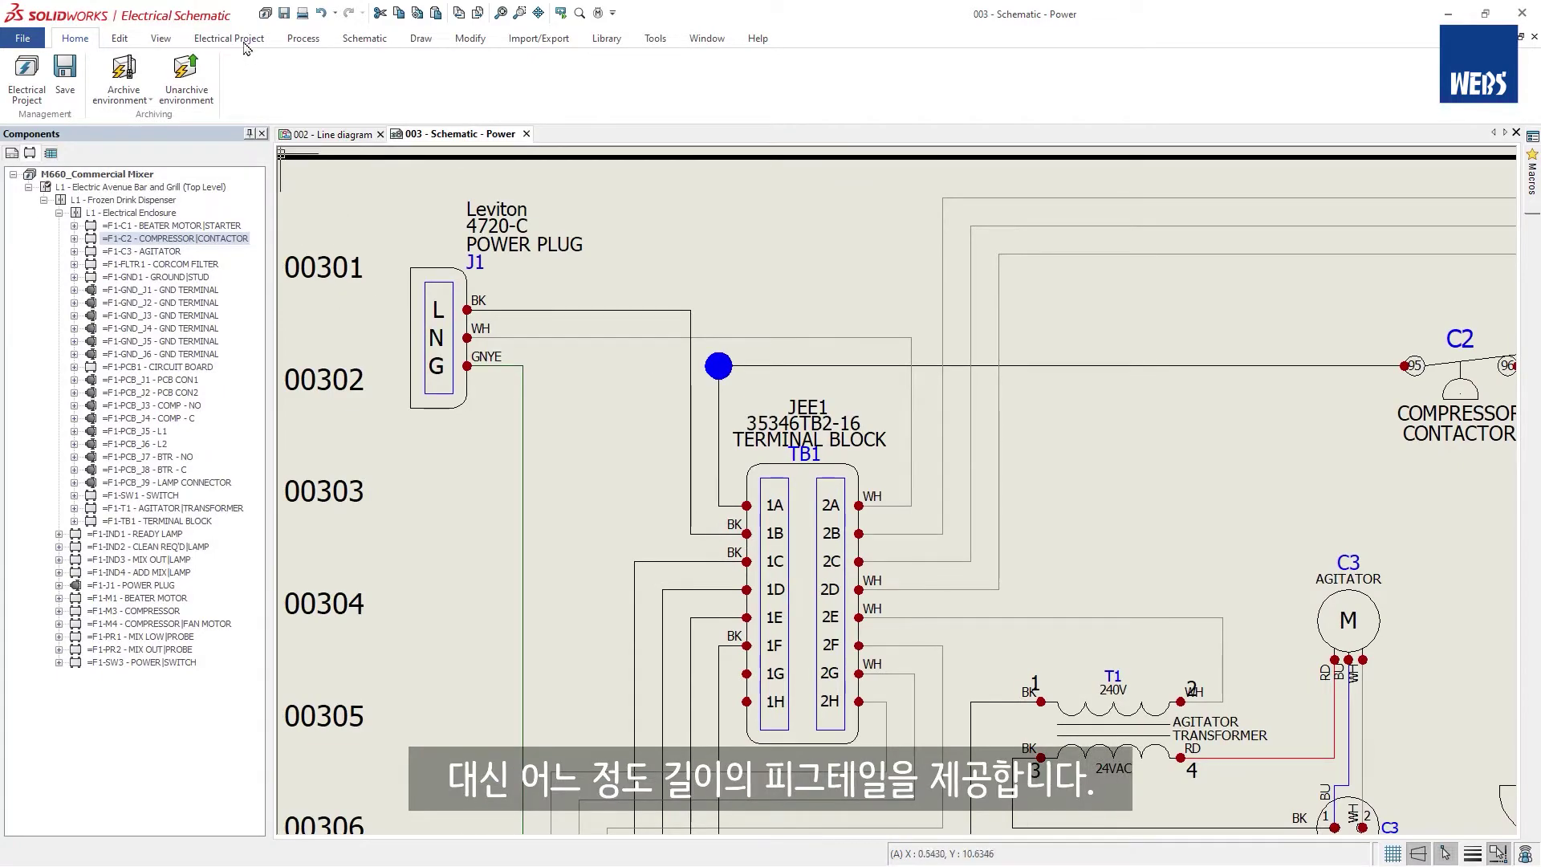
# - Accept the project configuration settings, then delete the Leviton power plug J1 symbol
pyautogui.click(125, 89)
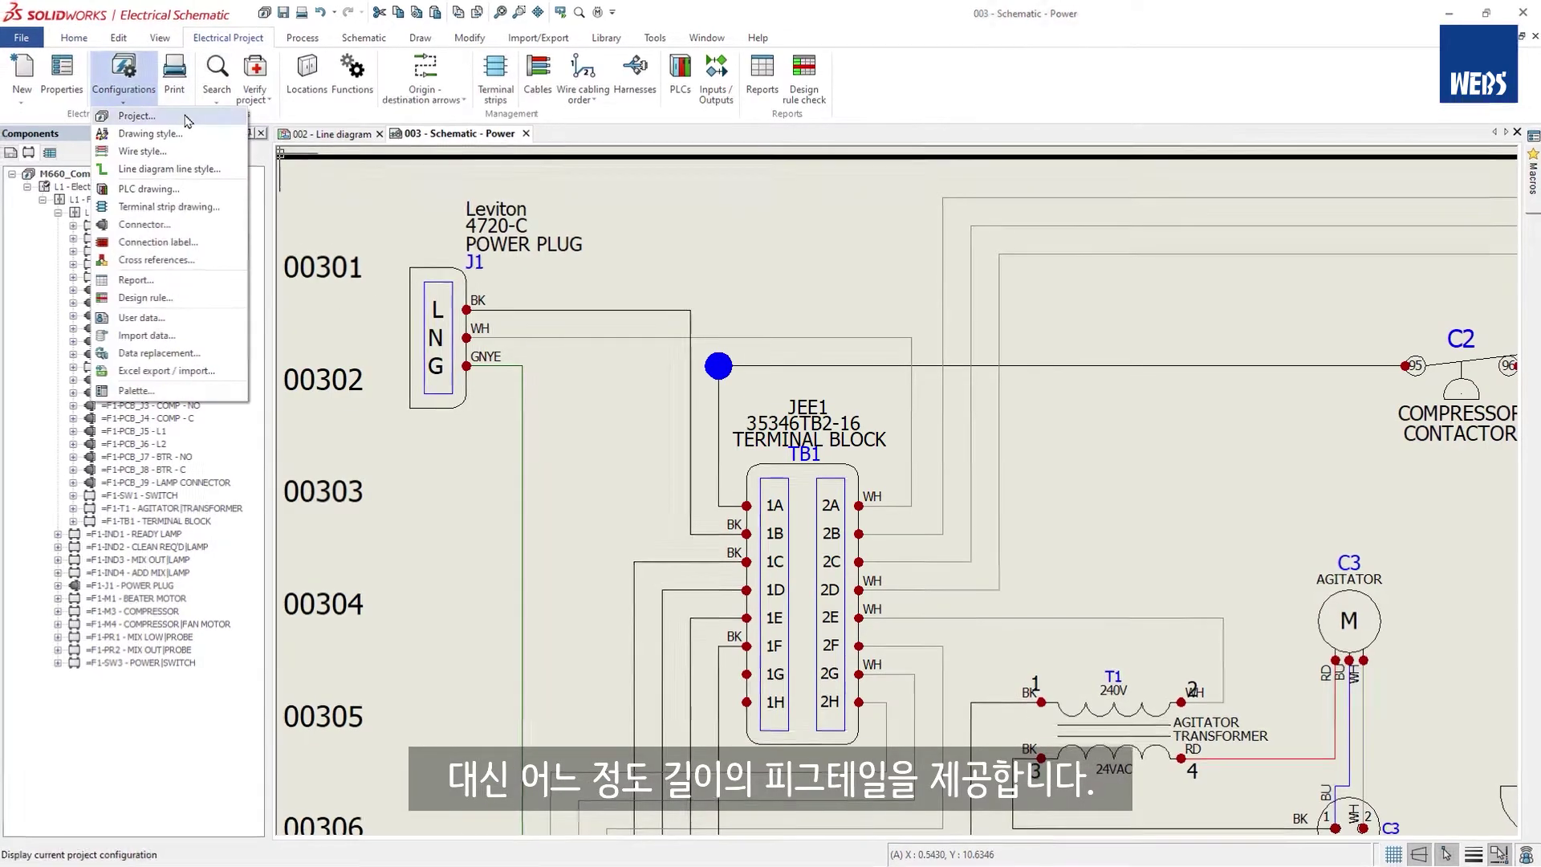
pyautogui.click(137, 113)
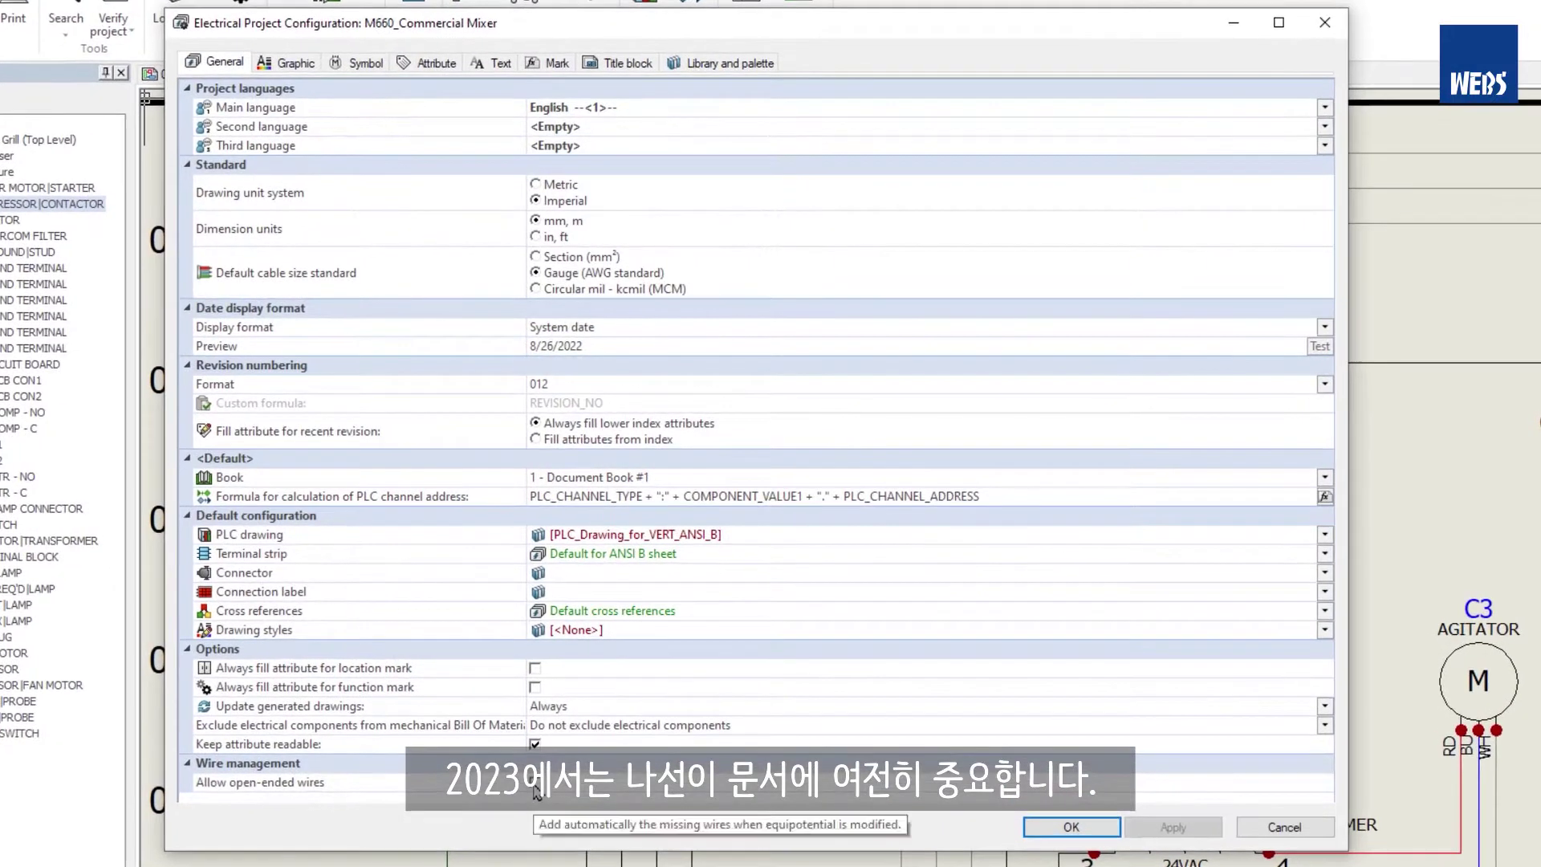
pyautogui.click(1074, 828)
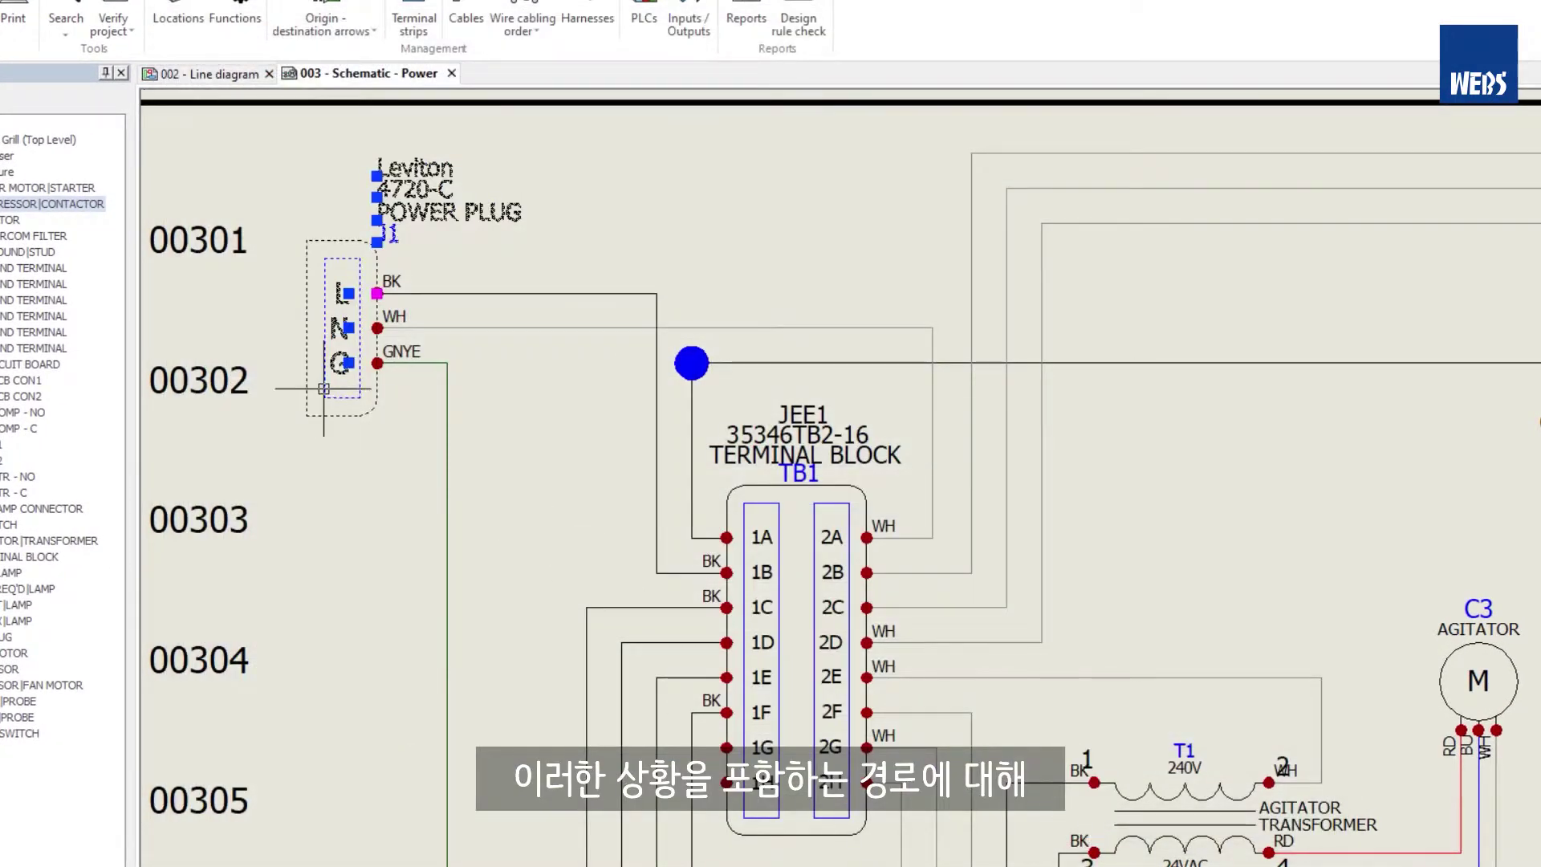
pyautogui.press('Delete')
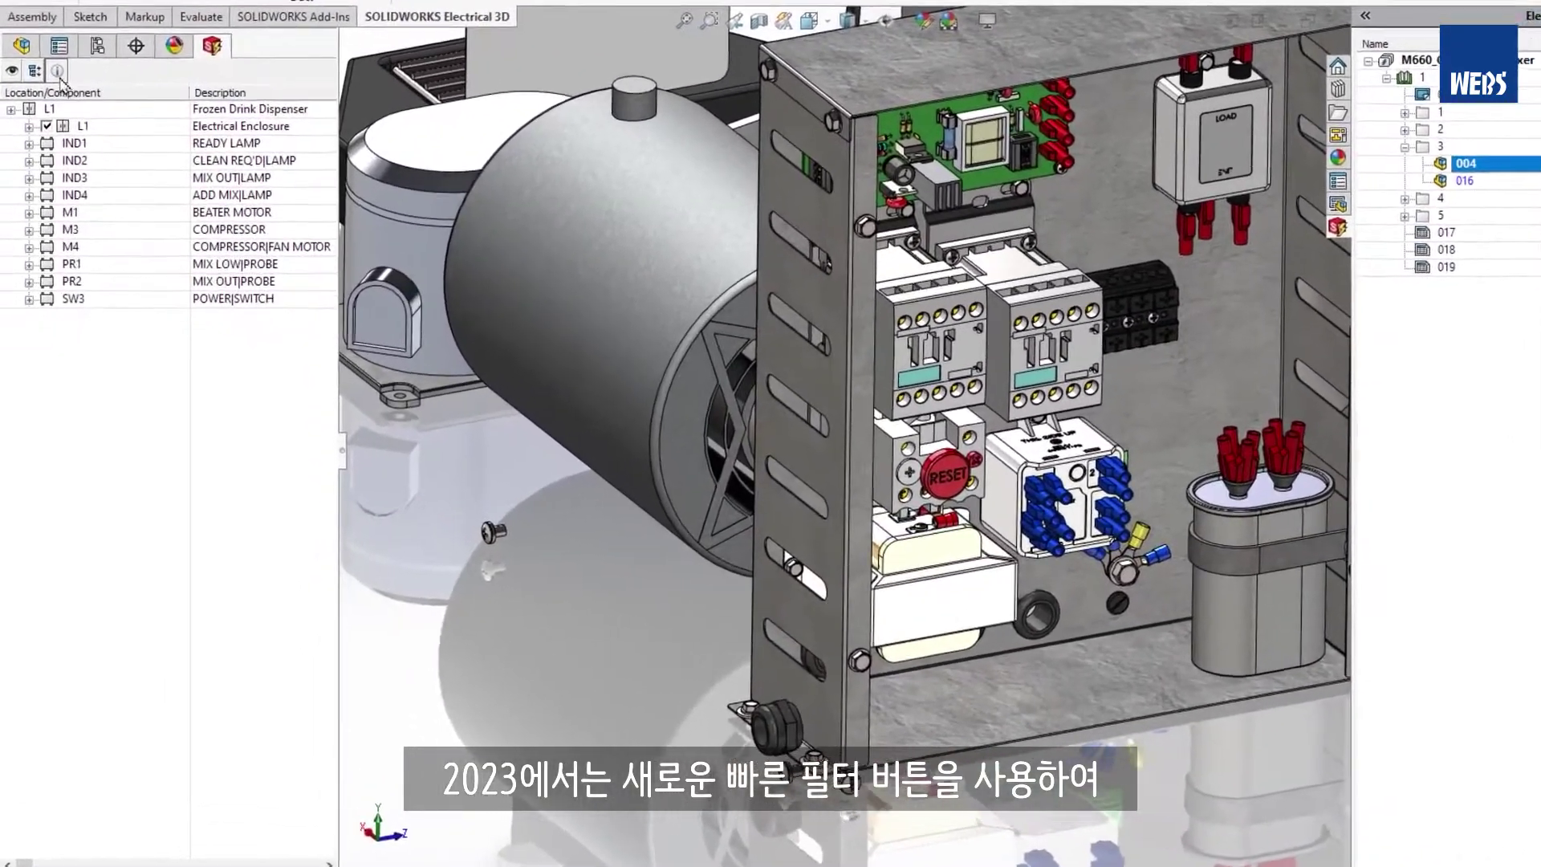
# - Expand the Electrical 3D component tree, filtering to unassociated components, then showing all components expanded
pyautogui.click(36, 72)
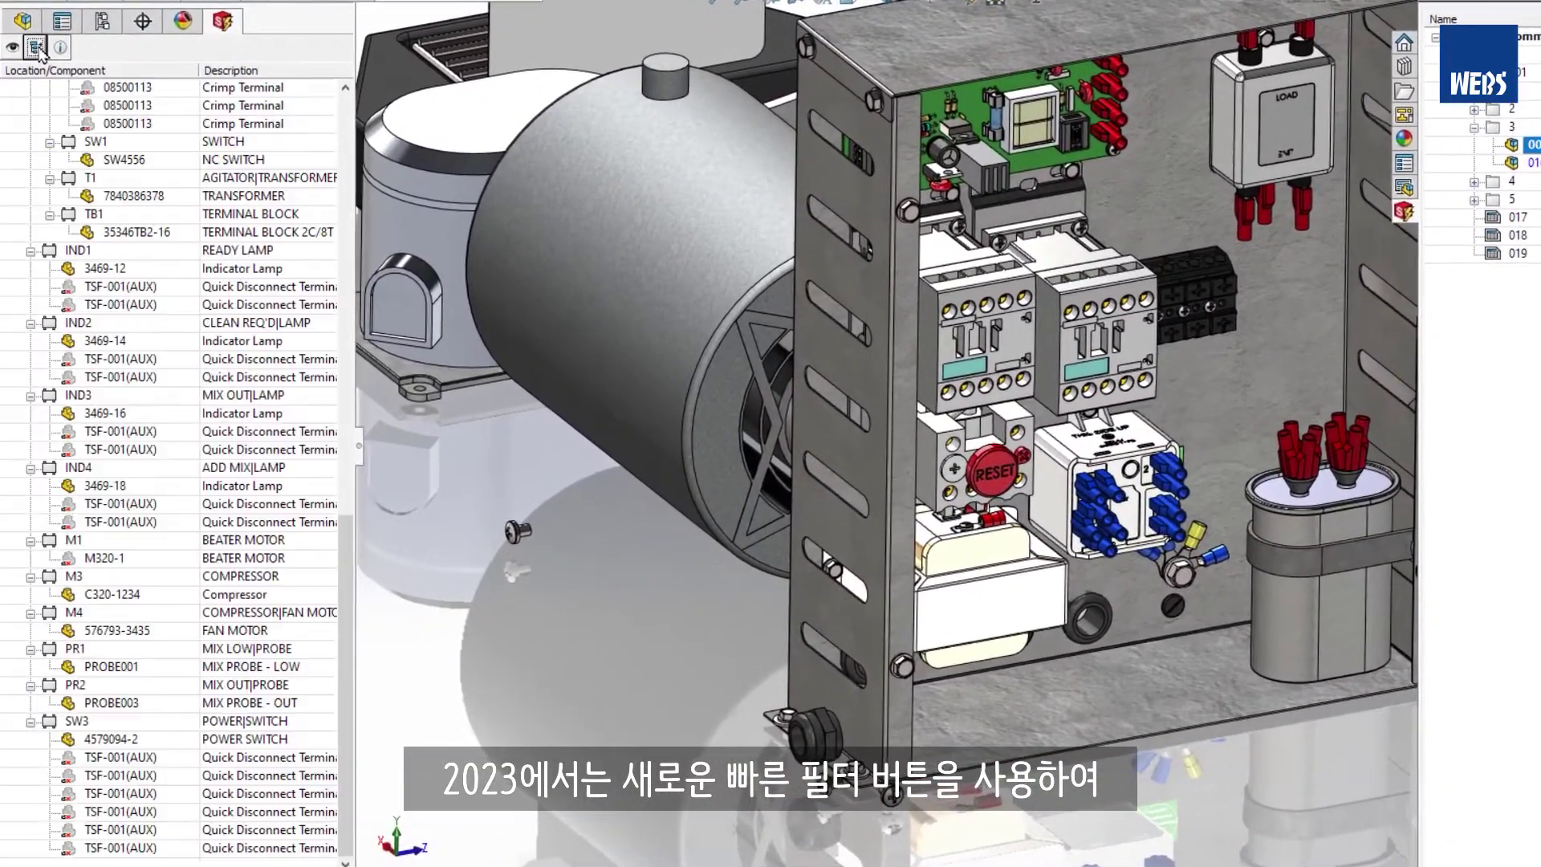
pyautogui.moveTo(350, 557); pyautogui.dragTo(363, 100)
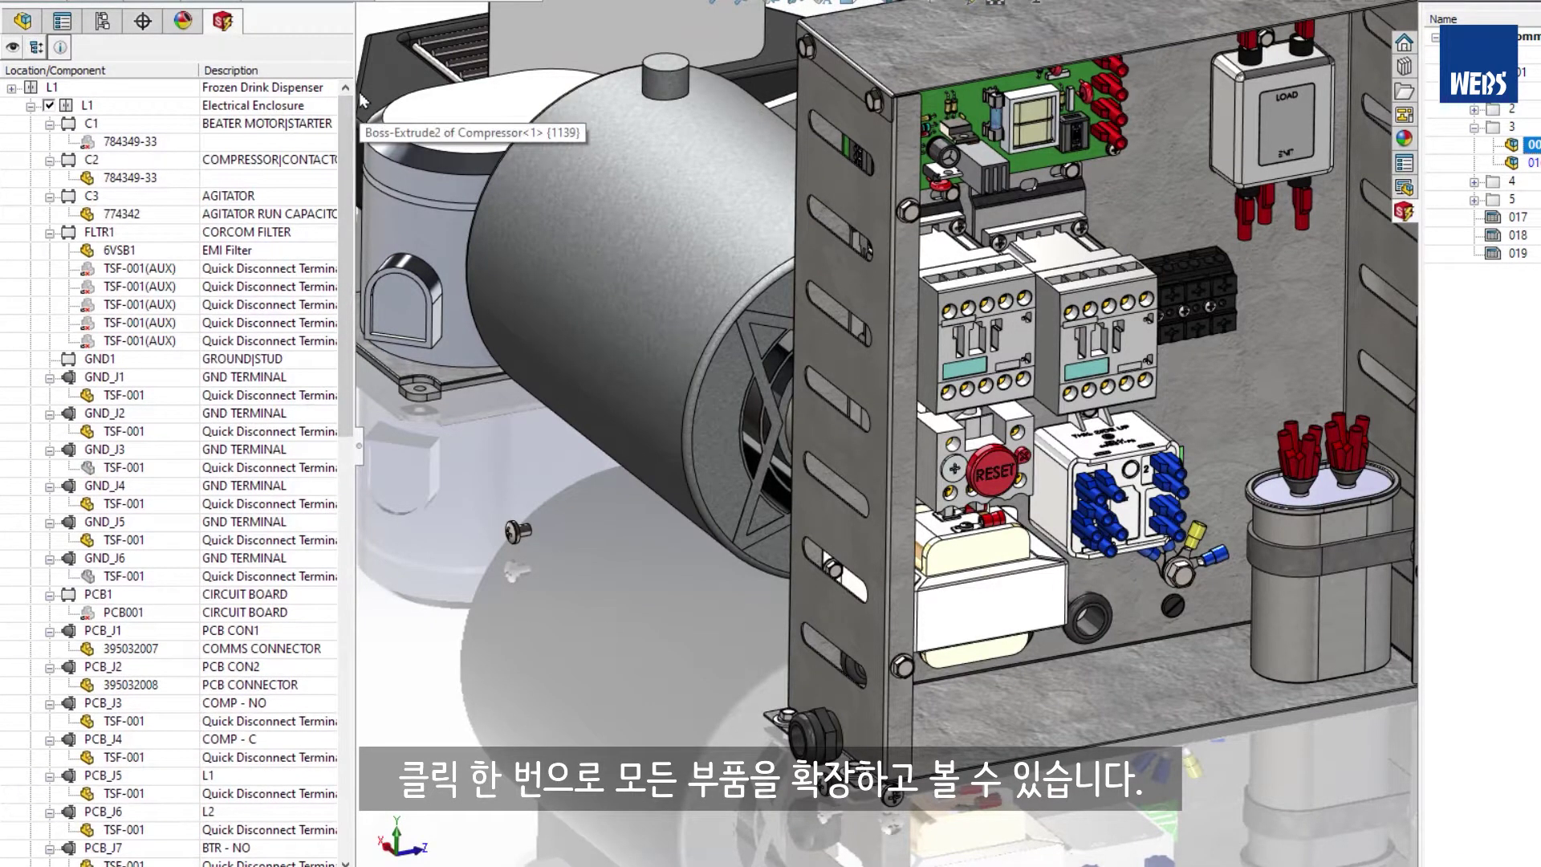
pyautogui.click(12, 48)
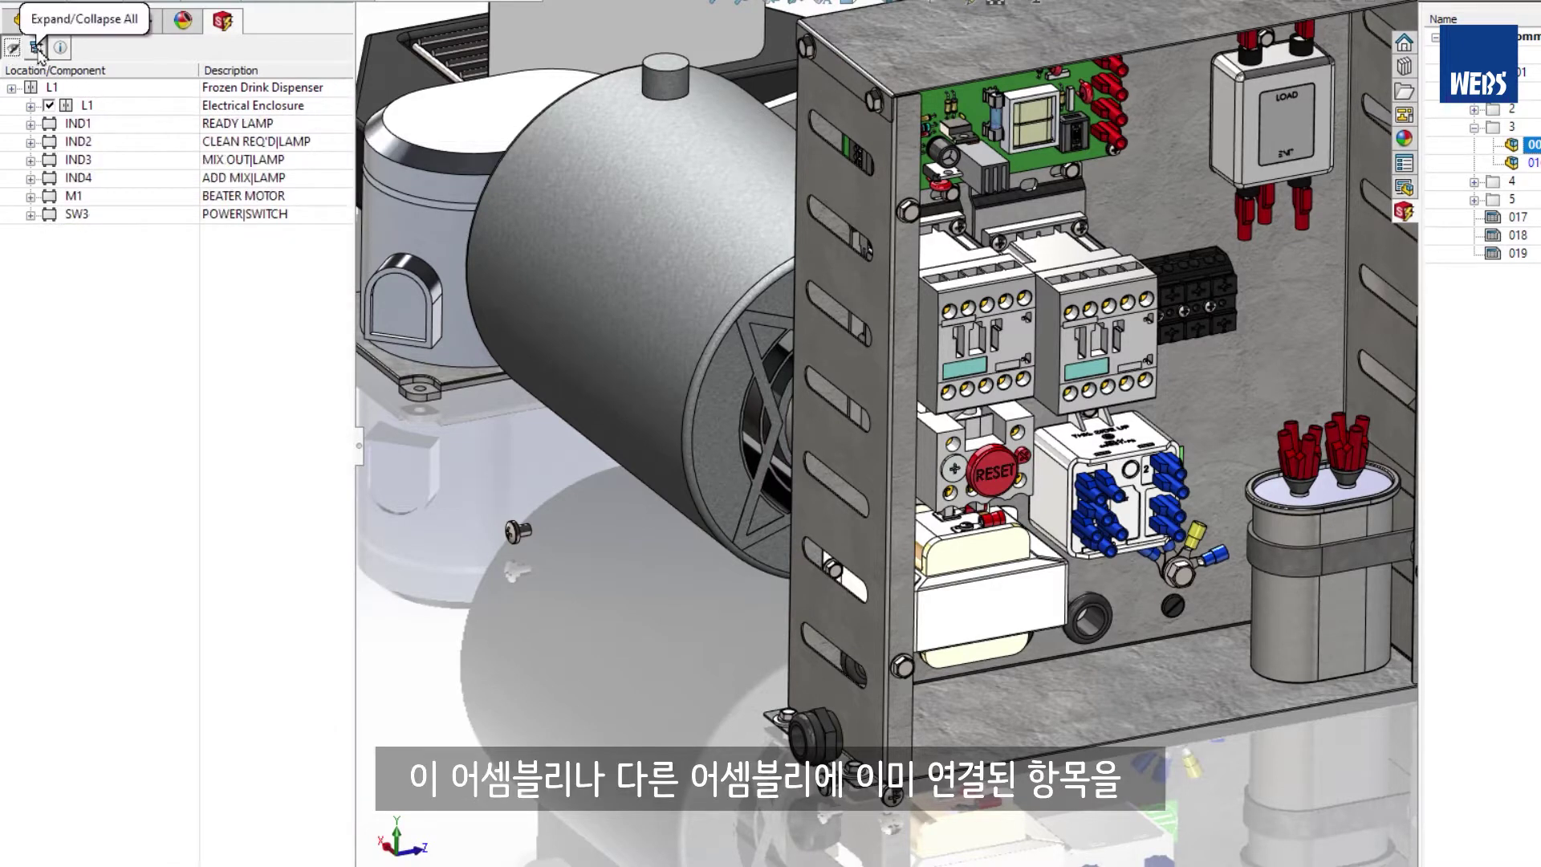
pyautogui.click(36, 50)
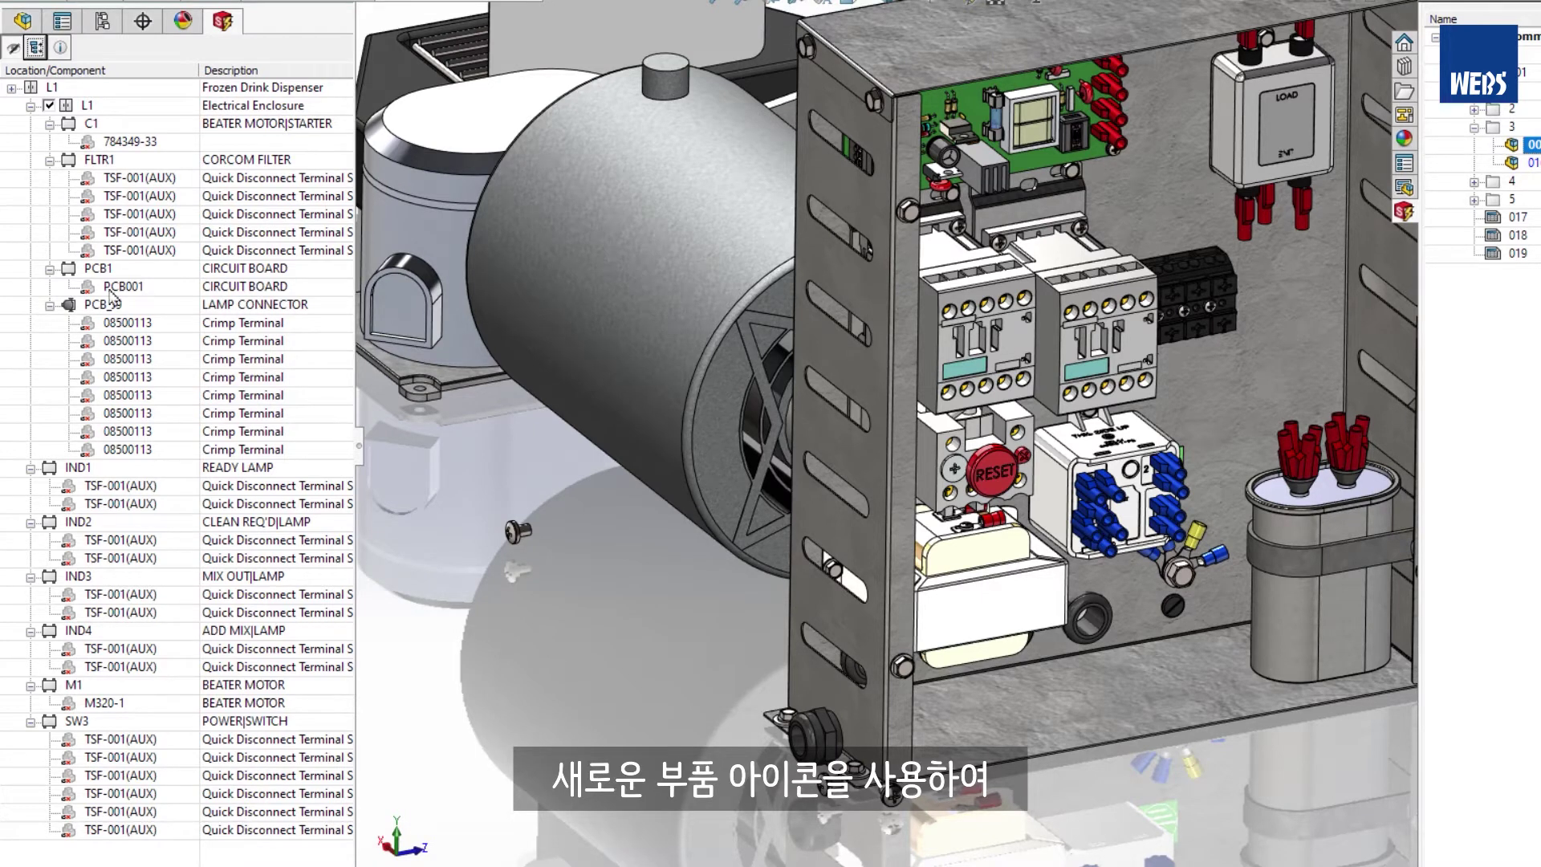
pyautogui.click(12, 48)
pyautogui.click(36, 48)
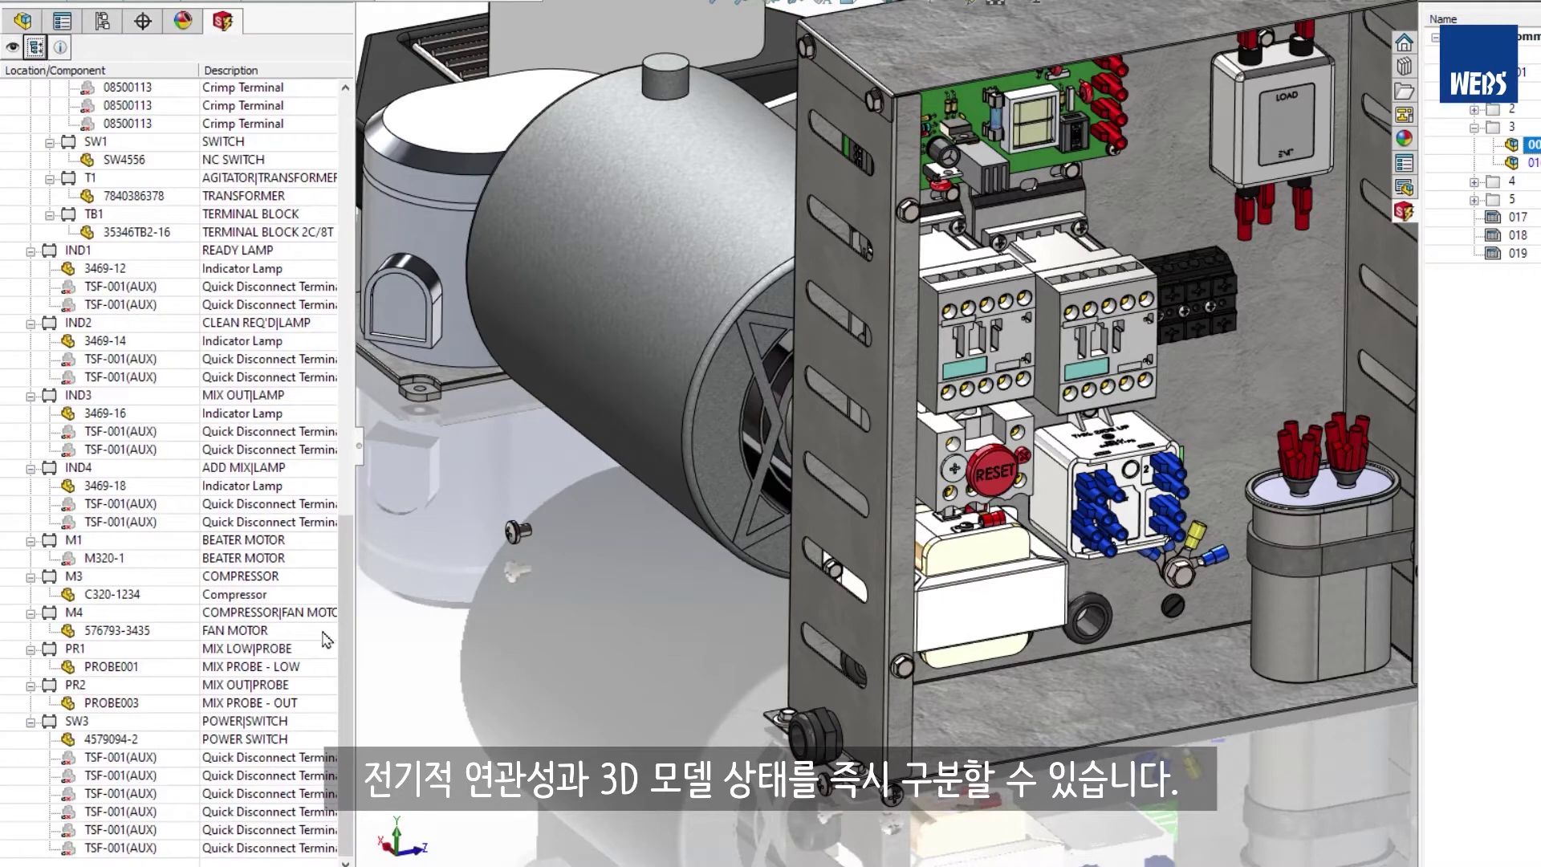
pyautogui.moveTo(347, 667); pyautogui.dragTo(348, 190)
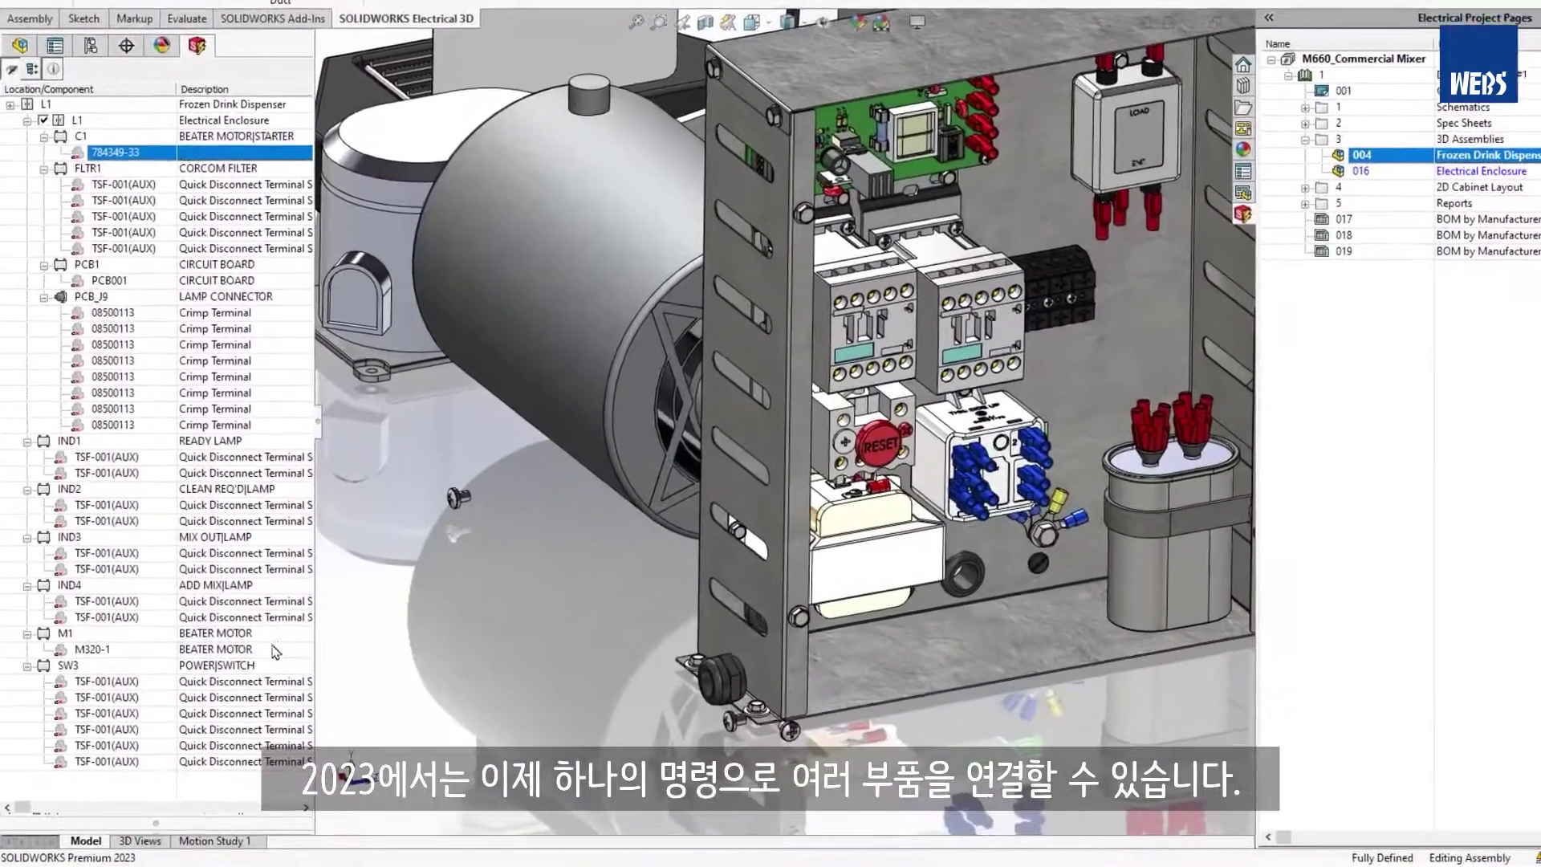
# - Associate C1 with the whole 3D contactor assembly and M1 with the motor in the model
pyautogui.rightClick(276, 650)
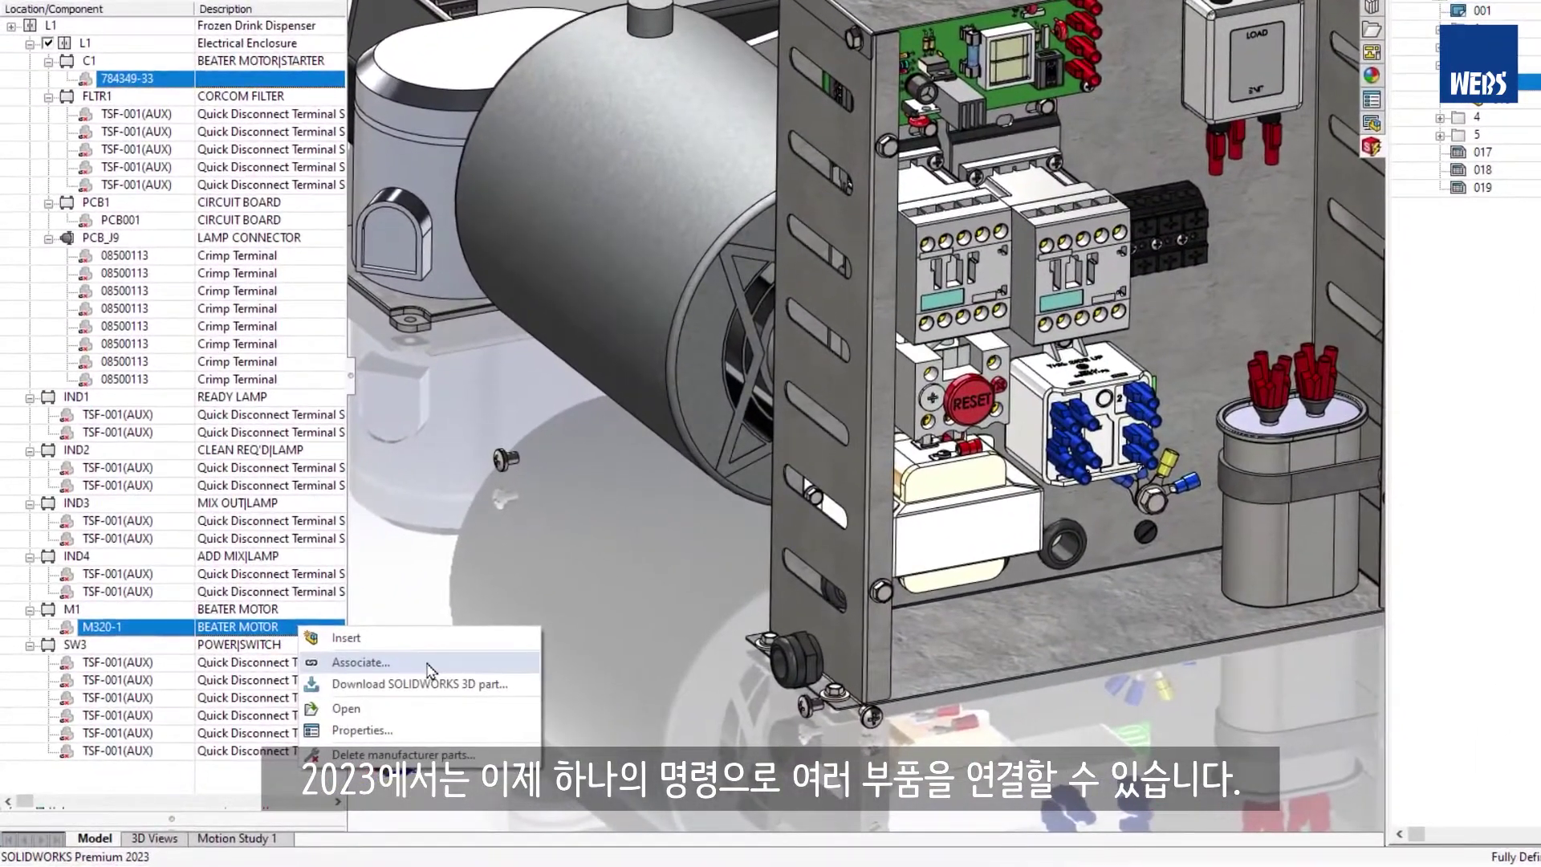
pyautogui.click(361, 662)
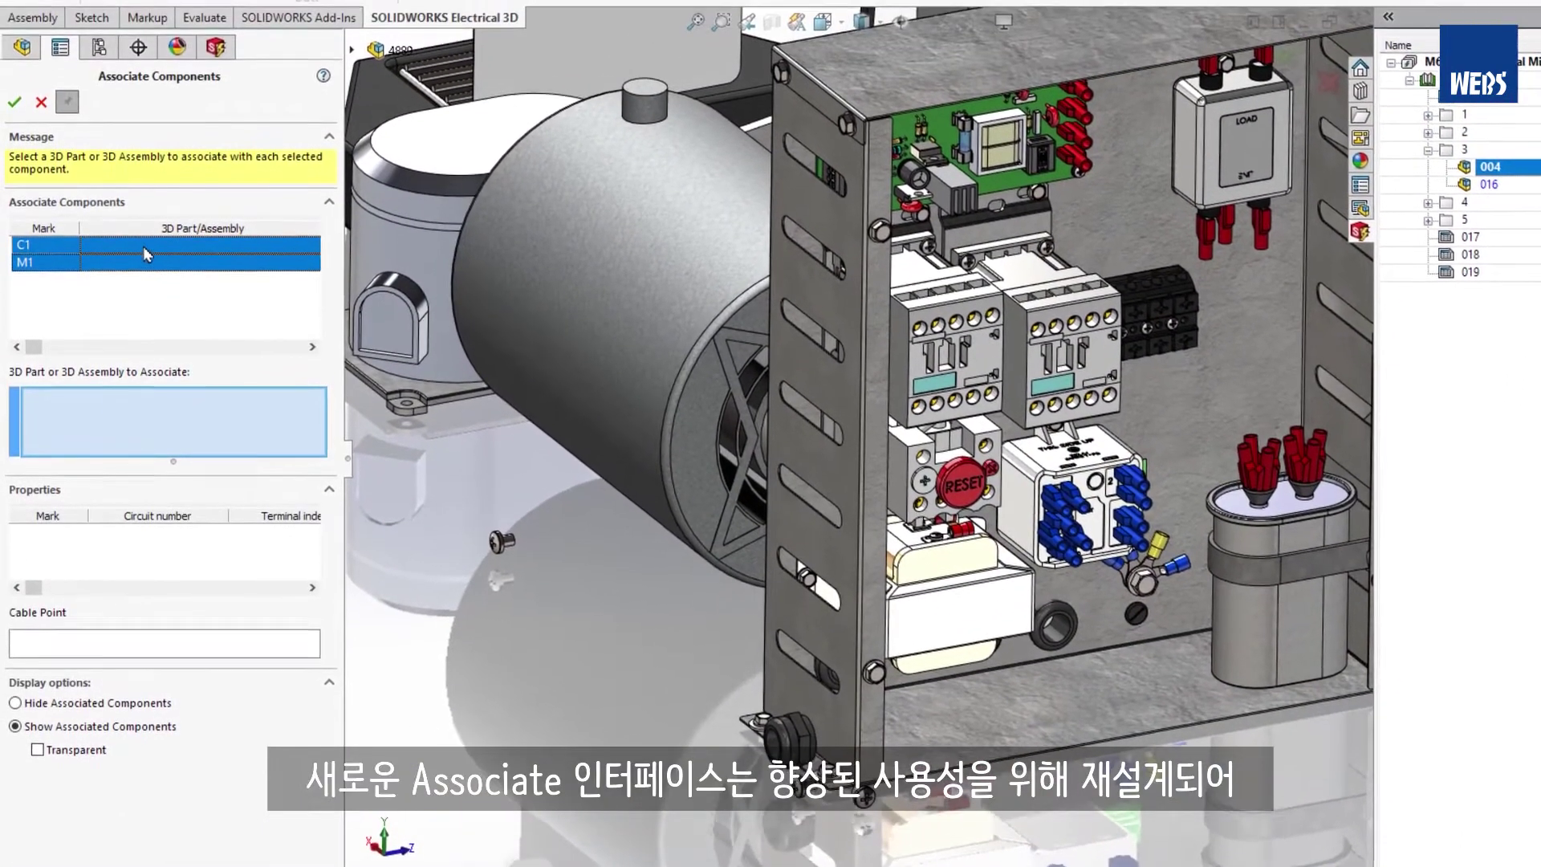
pyautogui.click(145, 249)
pyautogui.click(1004, 367)
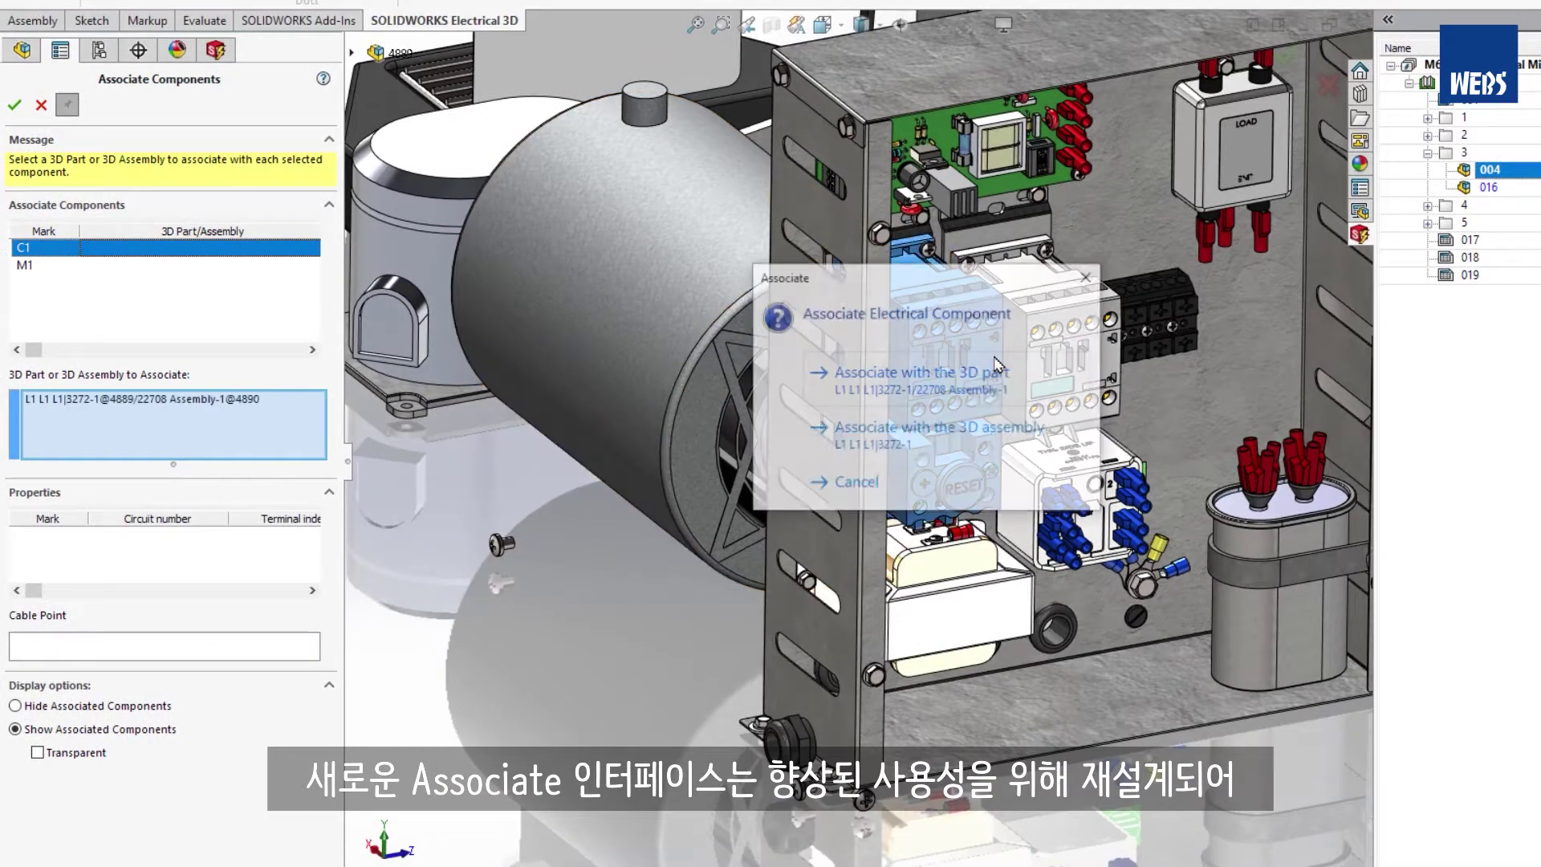
pyautogui.click(915, 426)
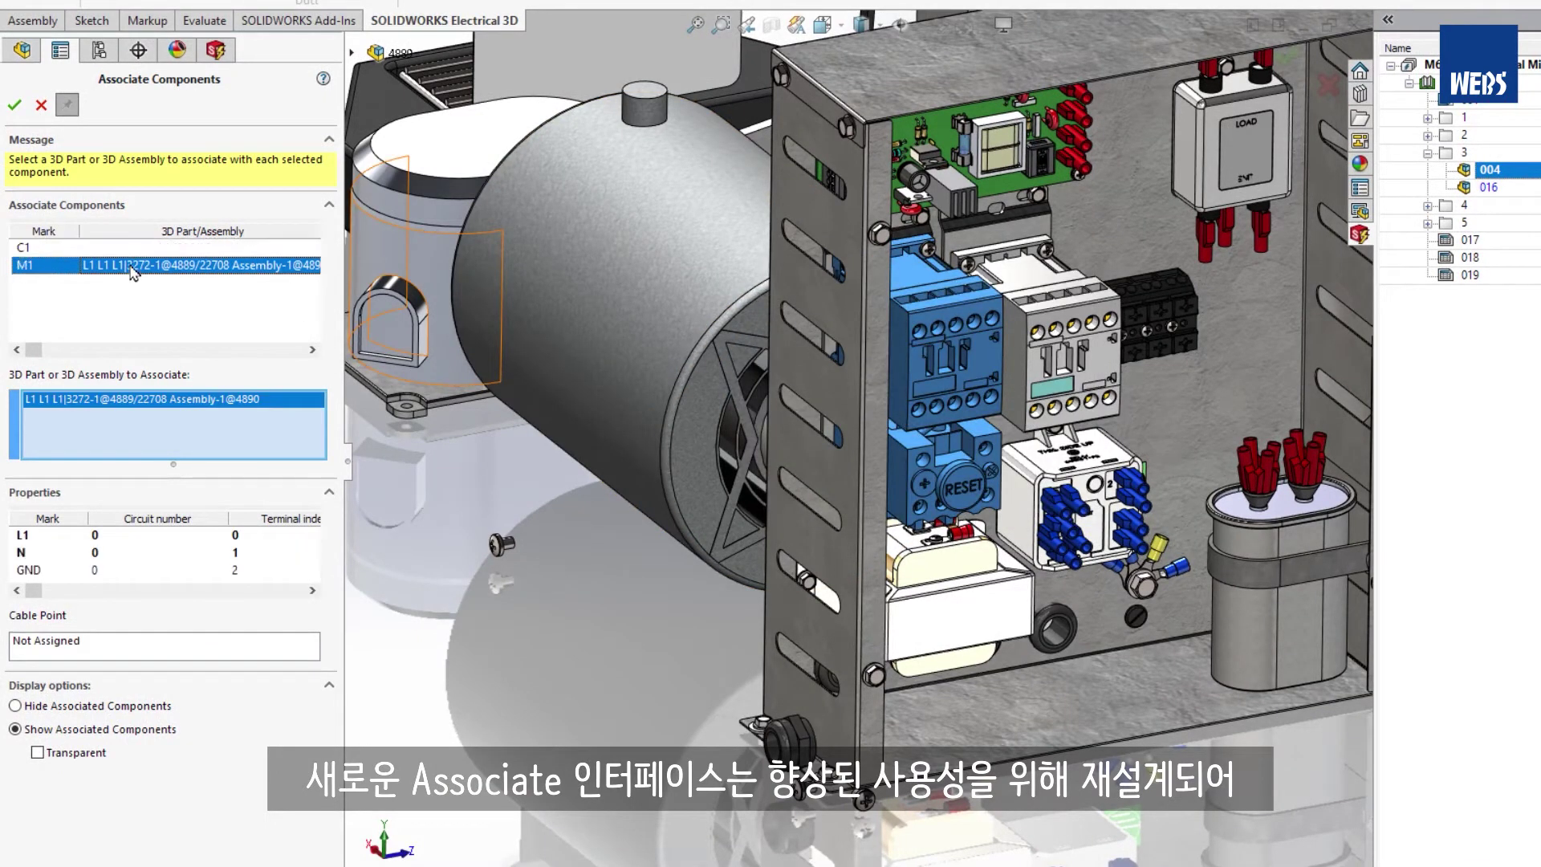
pyautogui.click(614, 417)
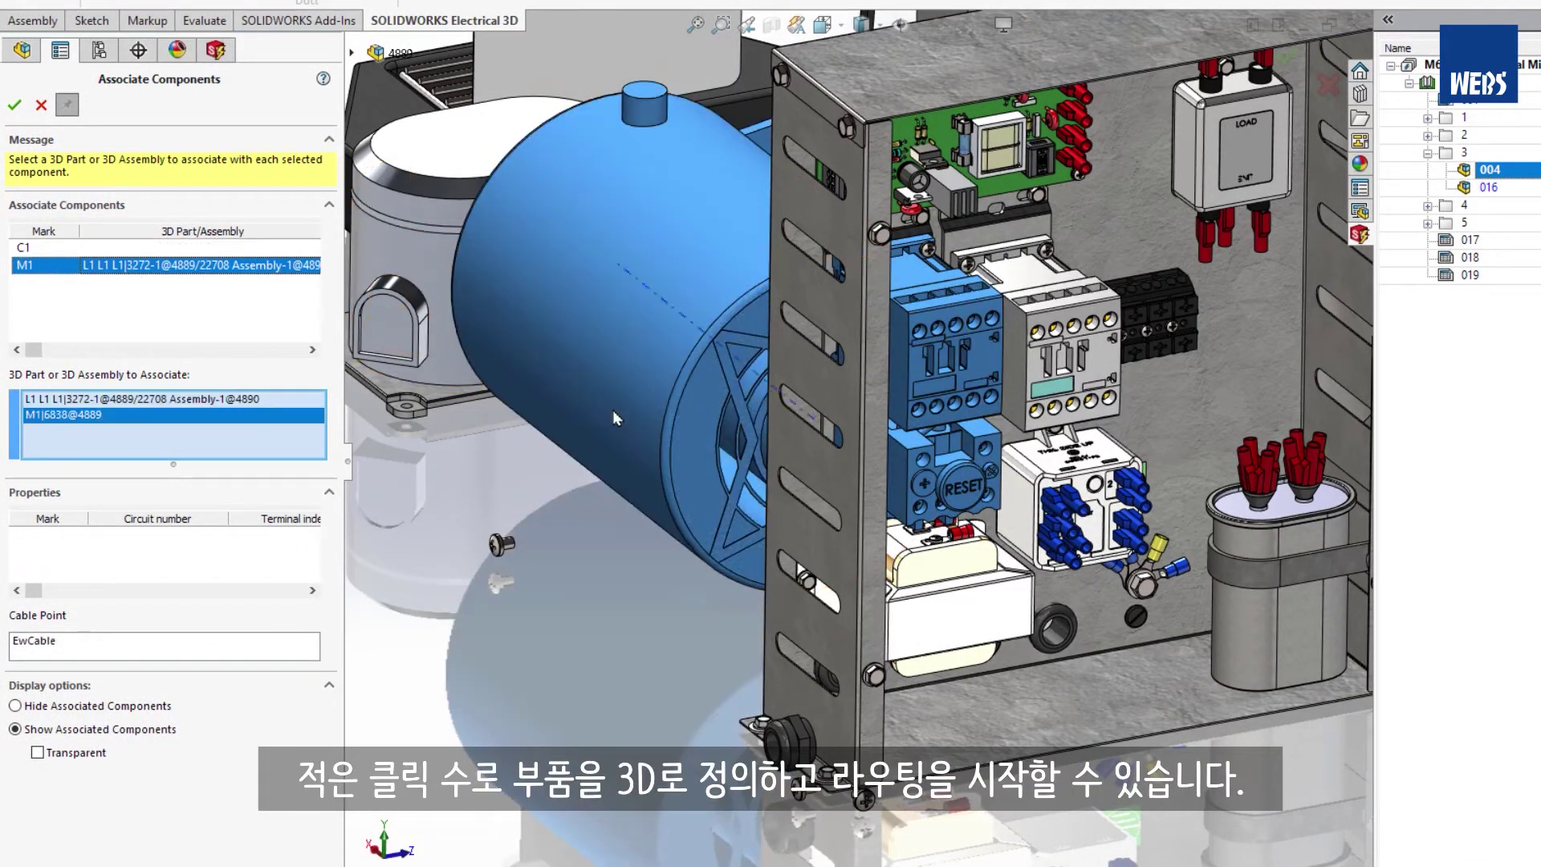
pyautogui.click(14, 106)
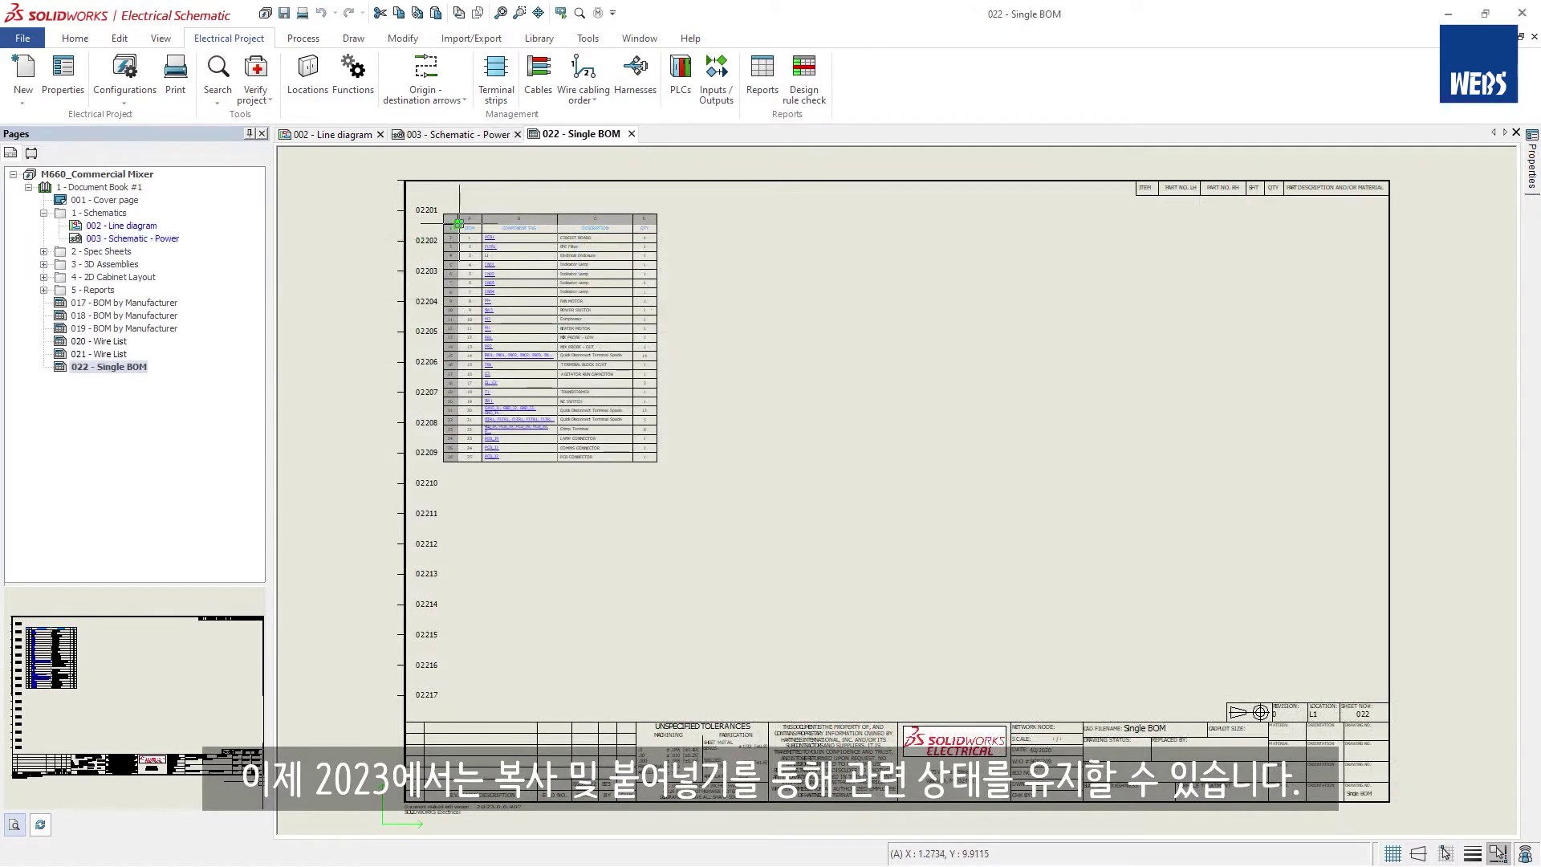
# - Paste the copied single BOM table at the top right of 003 - Schematic - Power
pyautogui.doubleClick(132, 239)
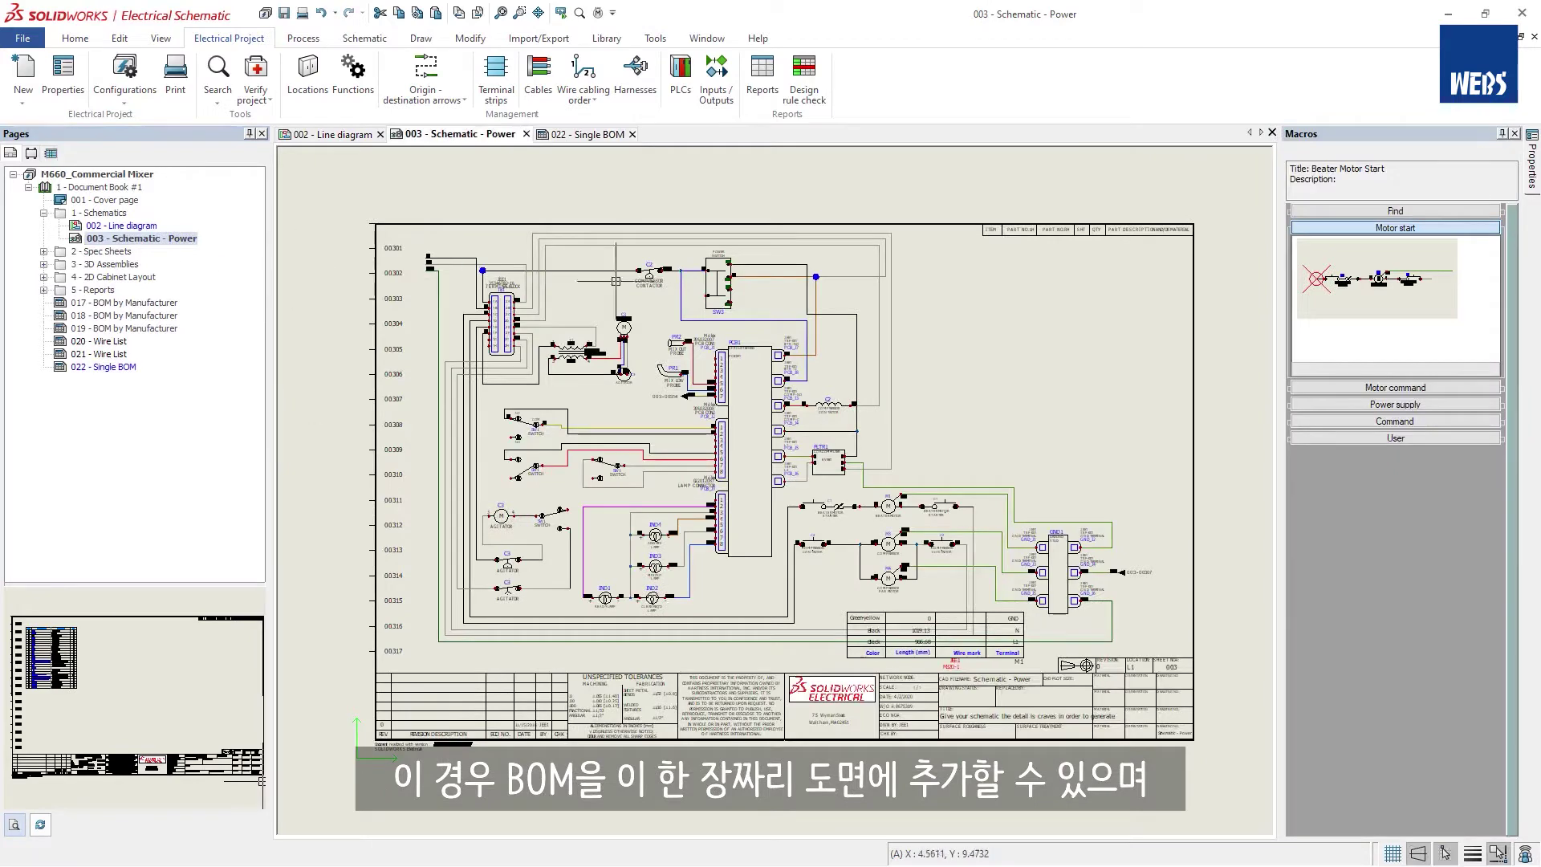
pyautogui.hotkey('ctrl', 'v')
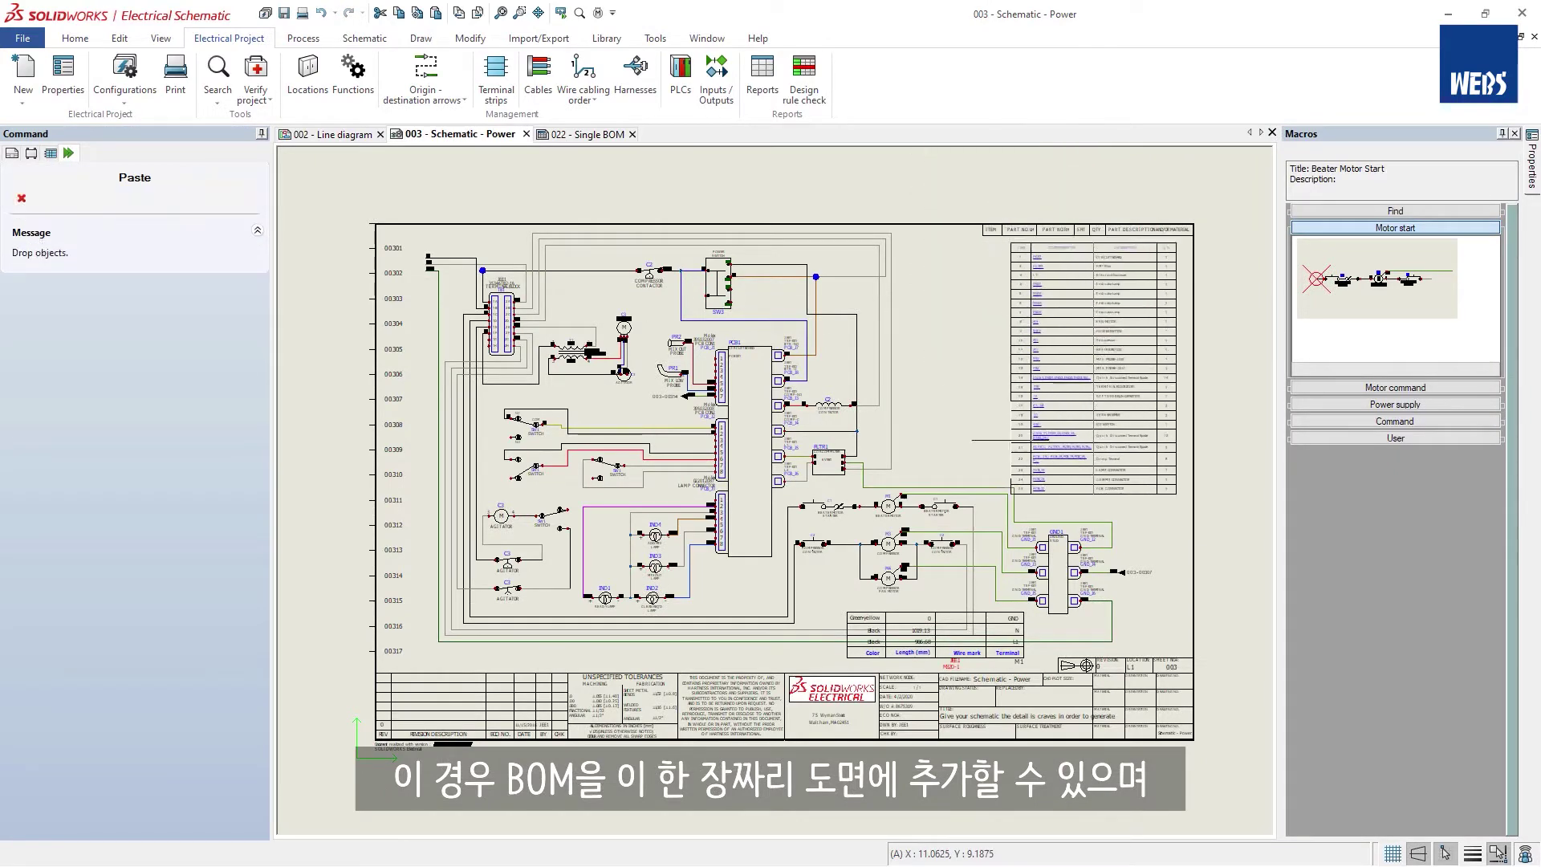
pyautogui.click(1020, 442)
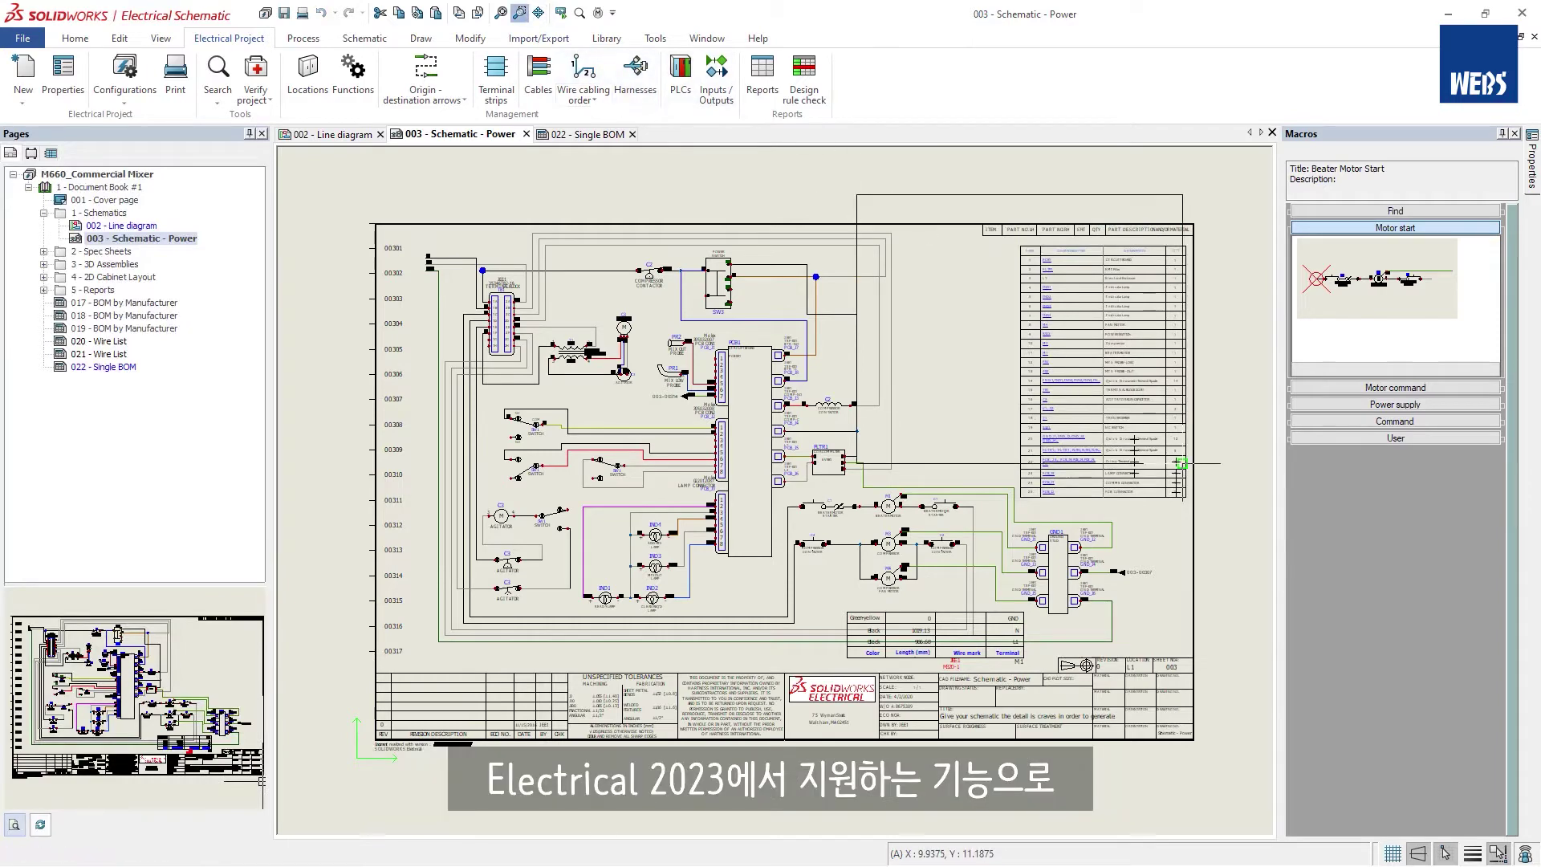
pyautogui.scroll(3, 857, 193)
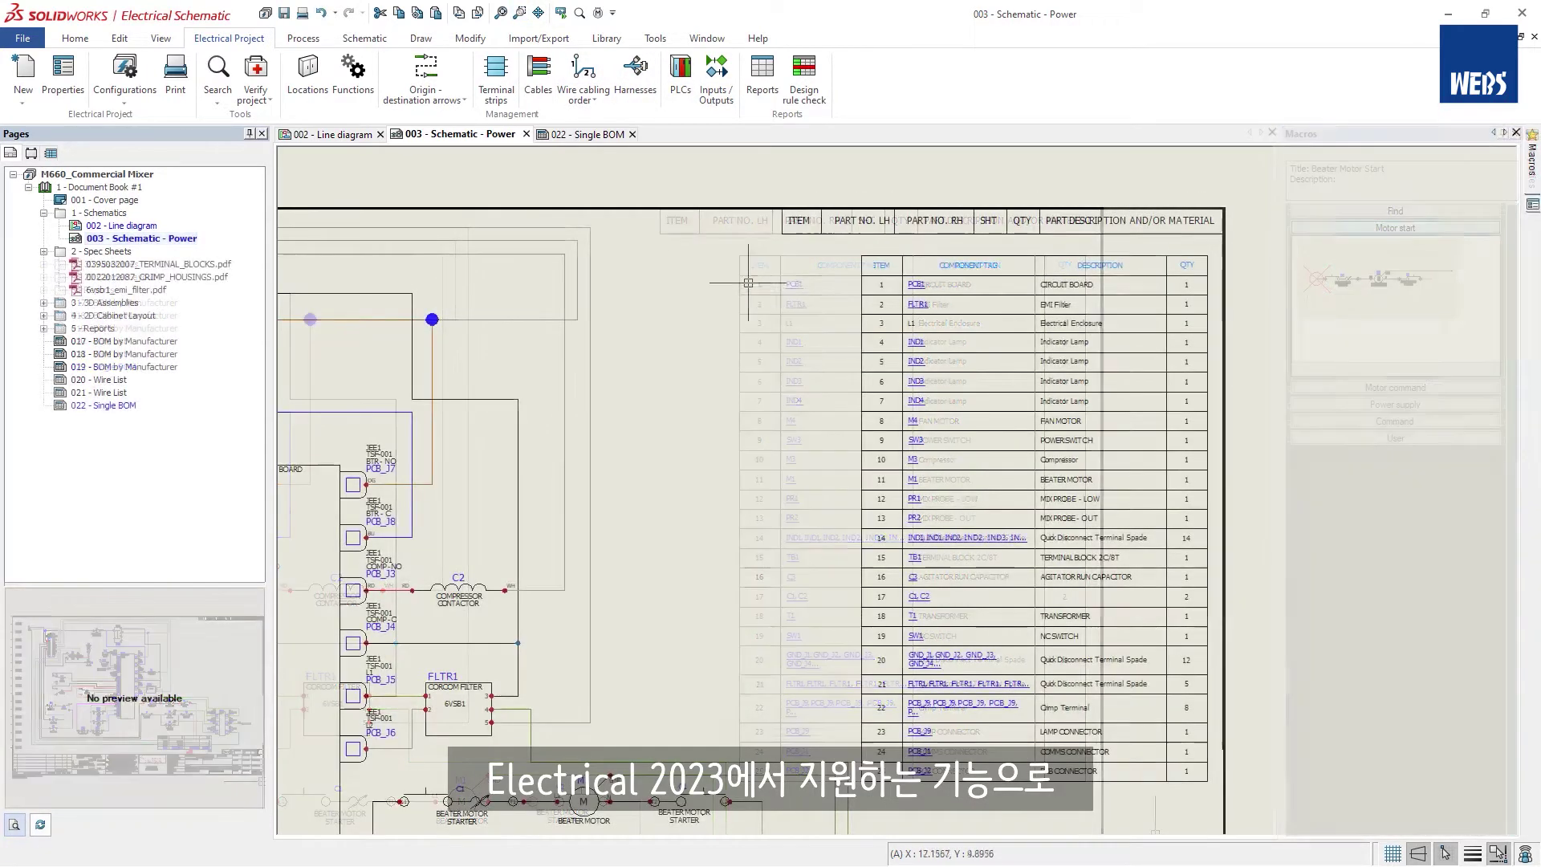
pyautogui.click(421, 40)
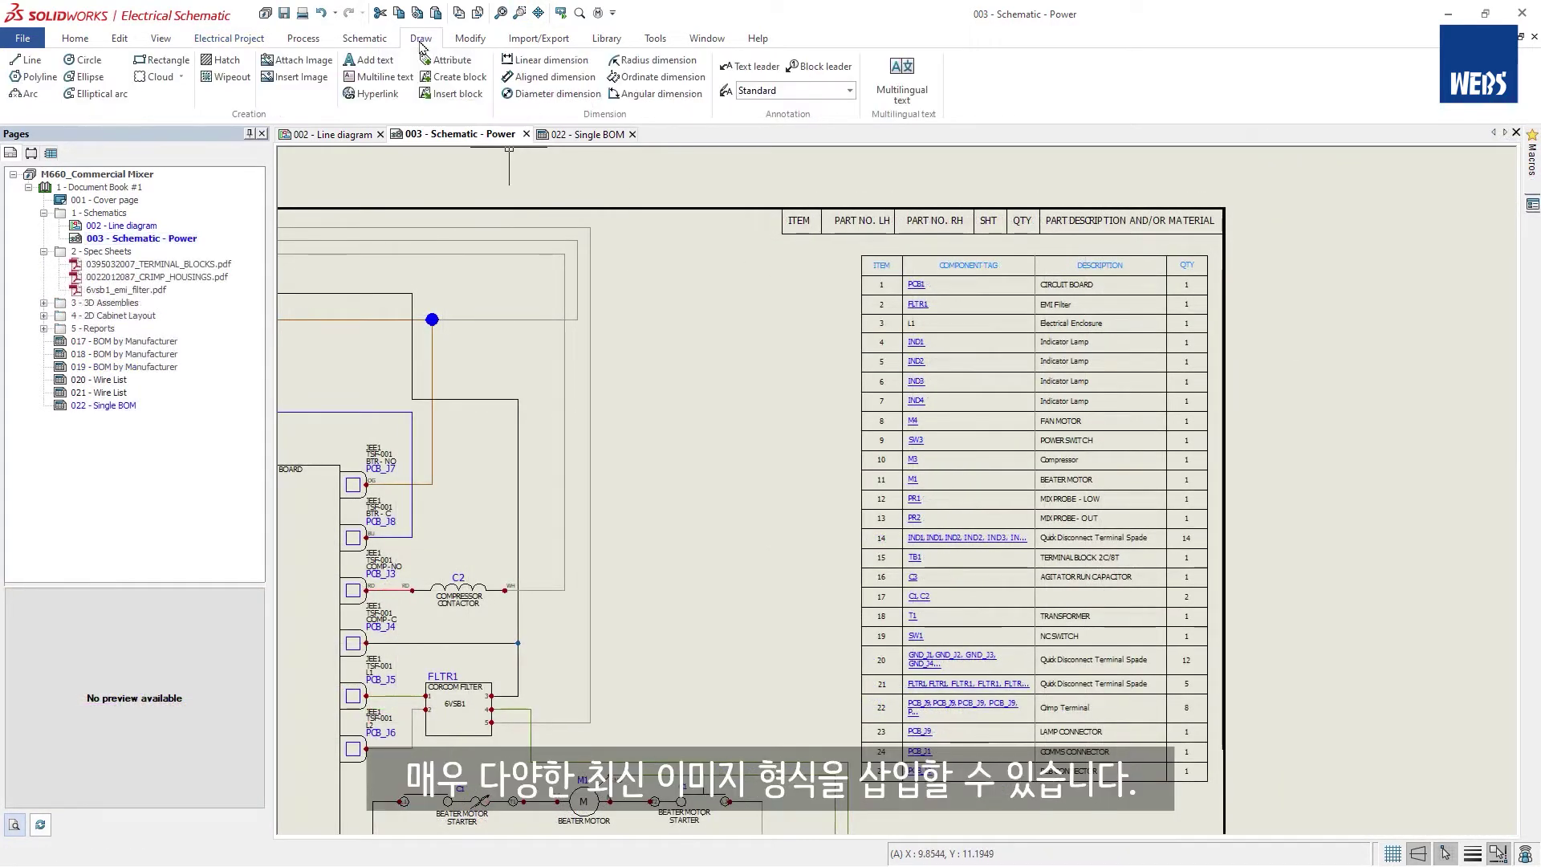
# - Insert four Frozen Drink Machine PNG images beside the BOM table
pyautogui.click(304, 81)
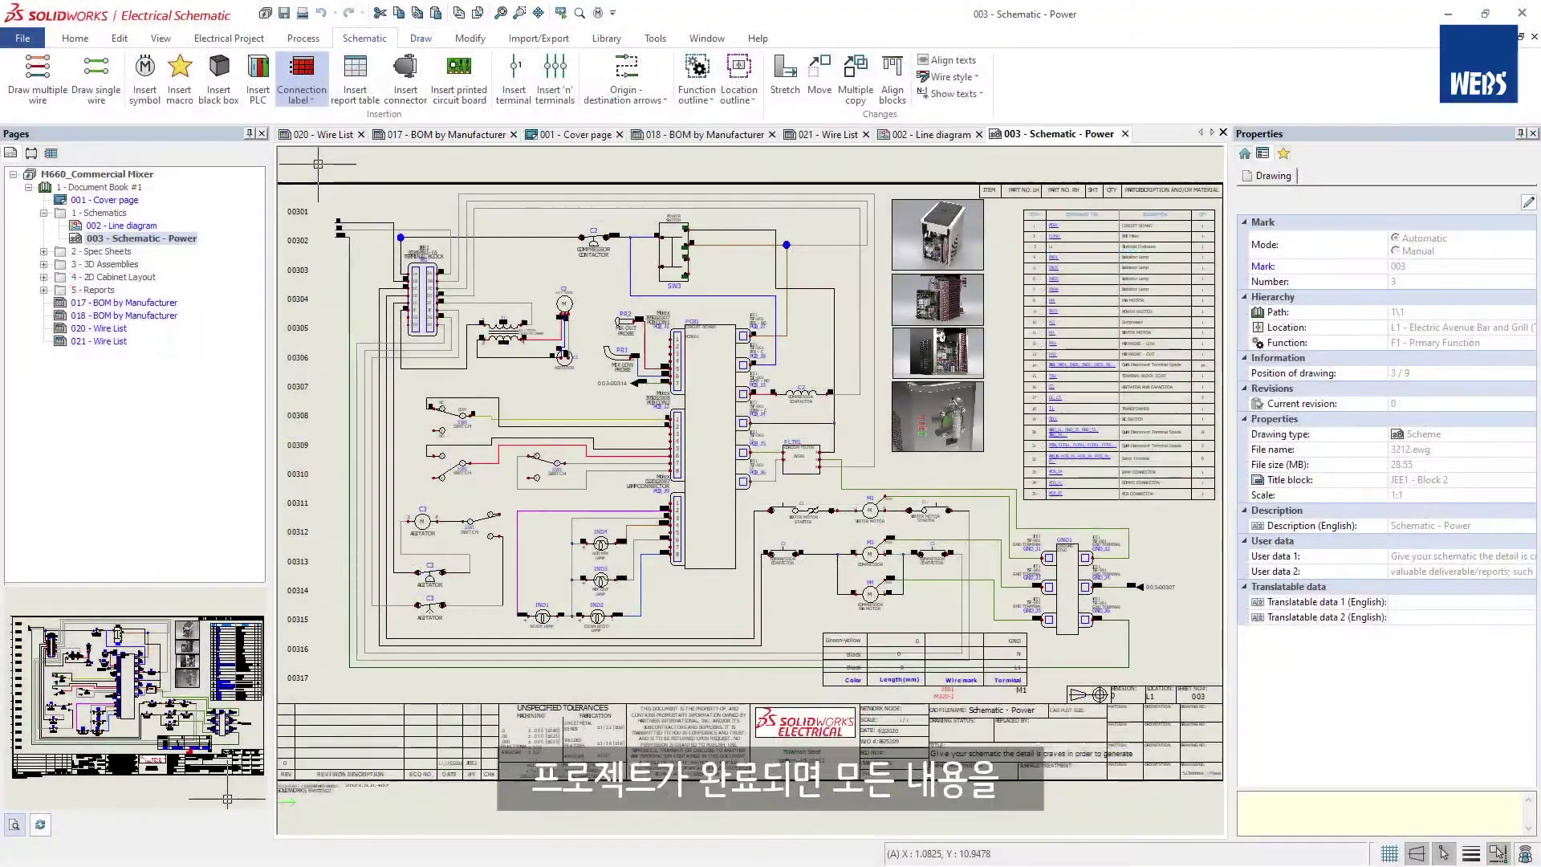
# - Open the 017 BOM by Manufacturer and 020 Wire List reports, then start the document book's PDF export
pyautogui.doubleClick(172, 302)
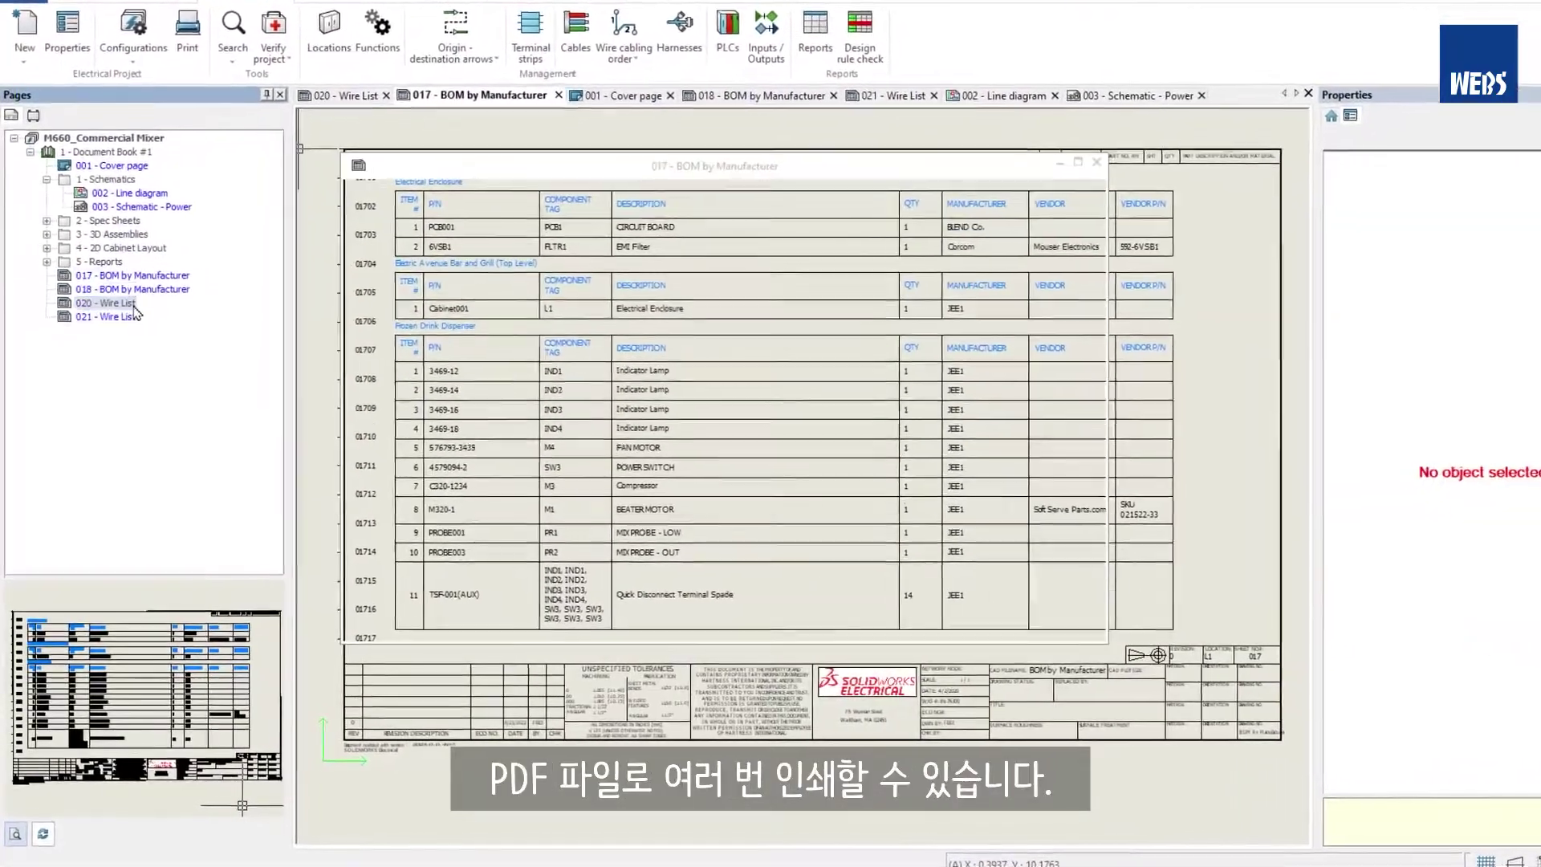
pyautogui.doubleClick(129, 303)
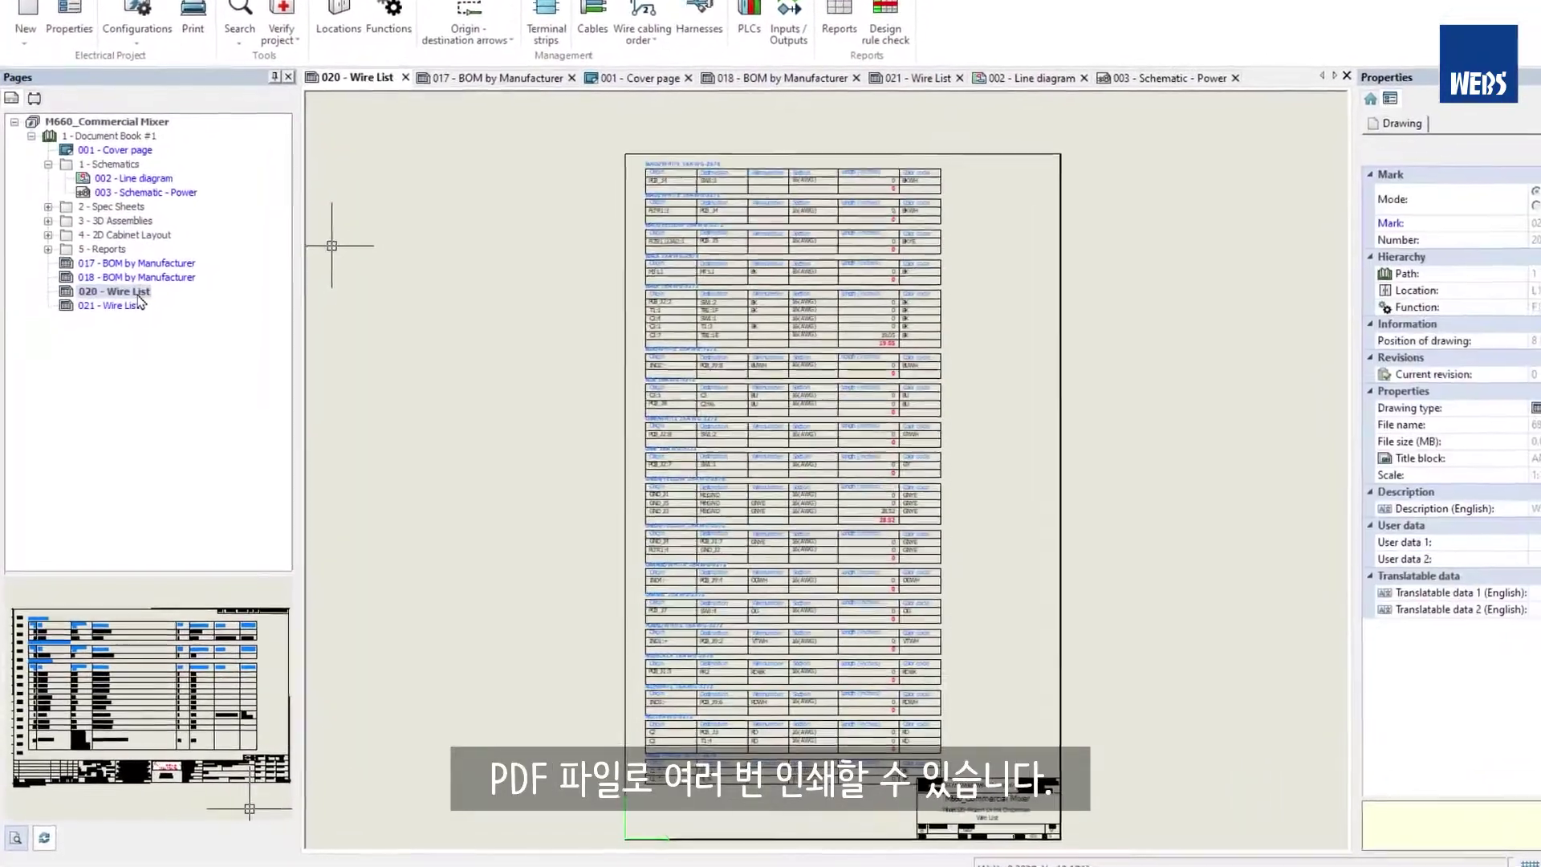
pyautogui.rightClick(143, 100)
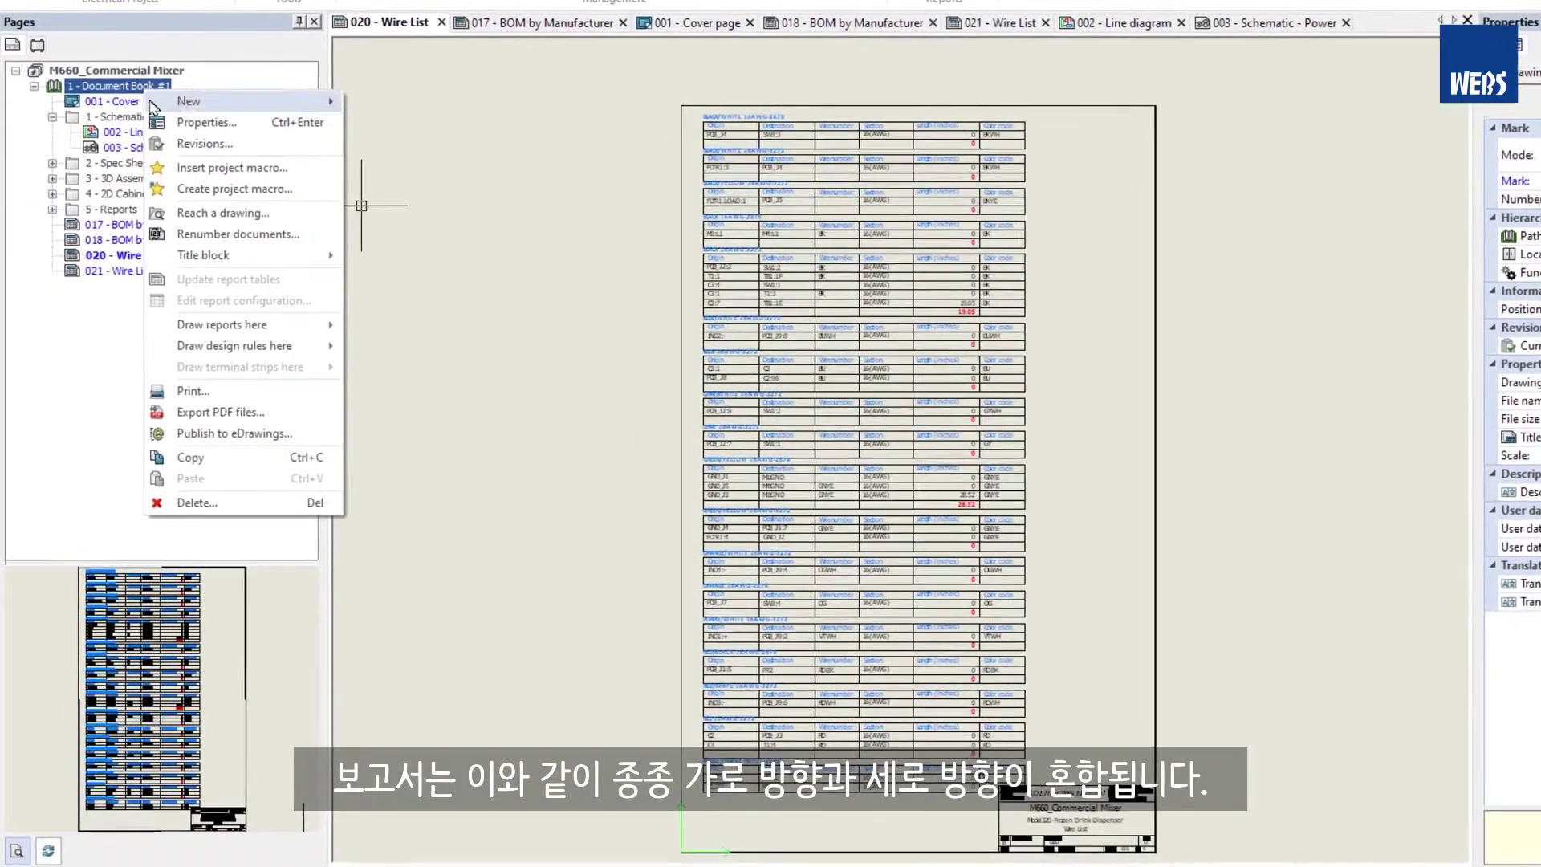
pyautogui.click(320, 415)
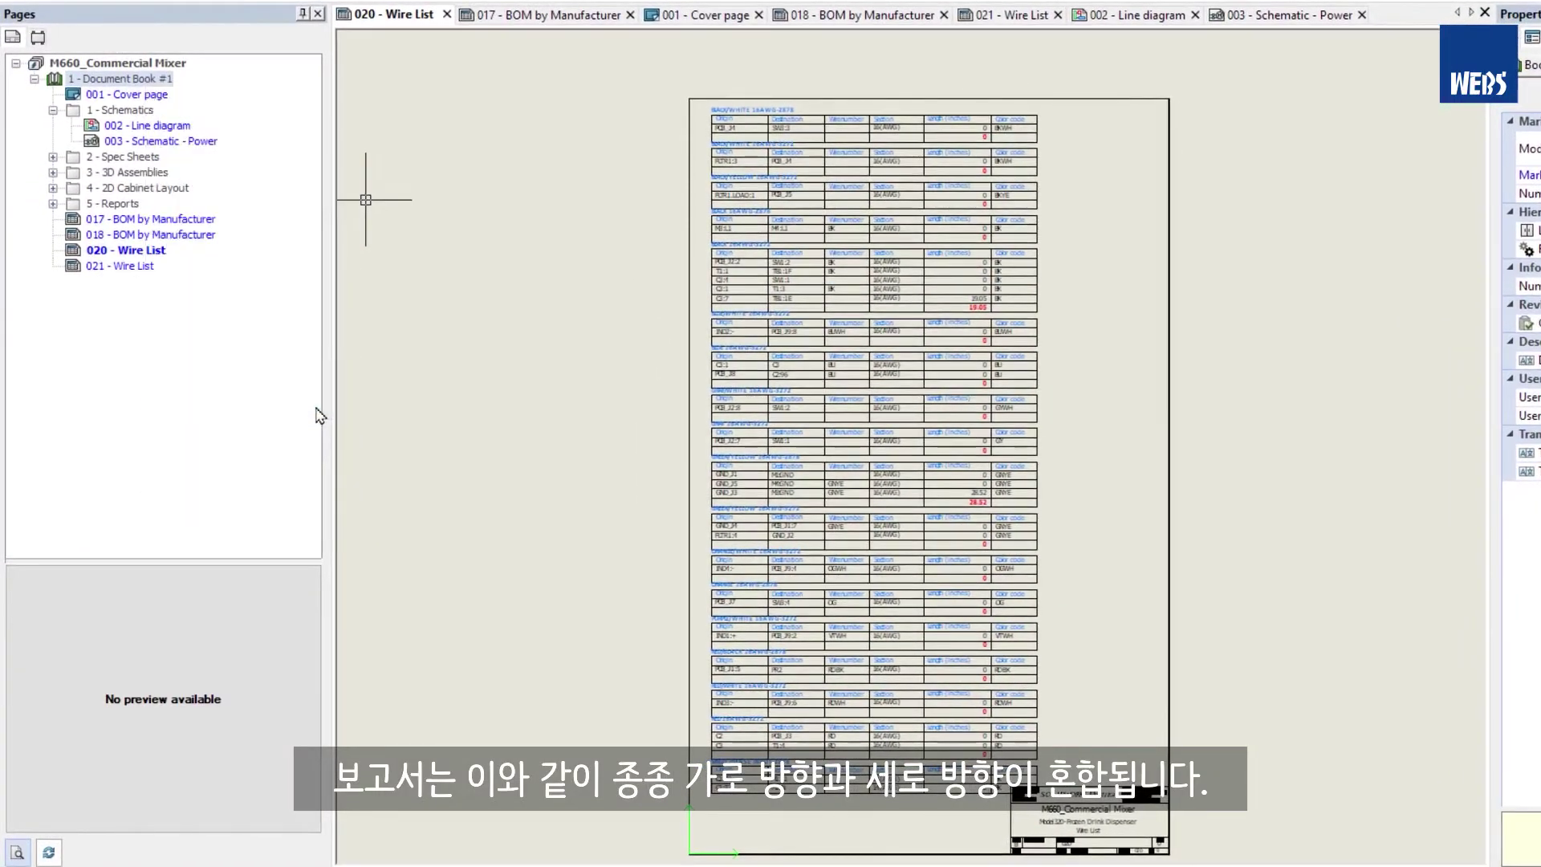